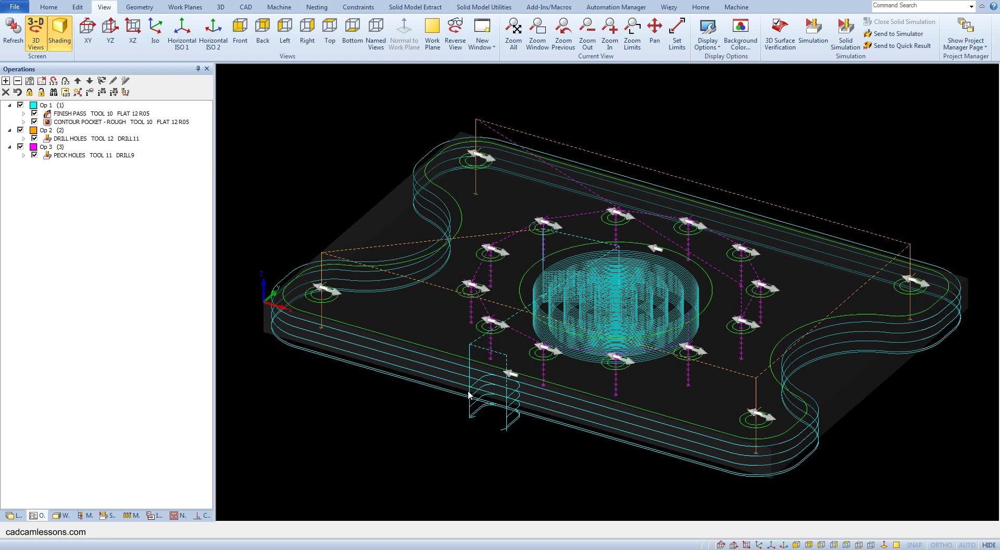
- Switch the ribbon to the Machine tab to show its machining commands
left_click(477, 380)
left_click(279, 7)
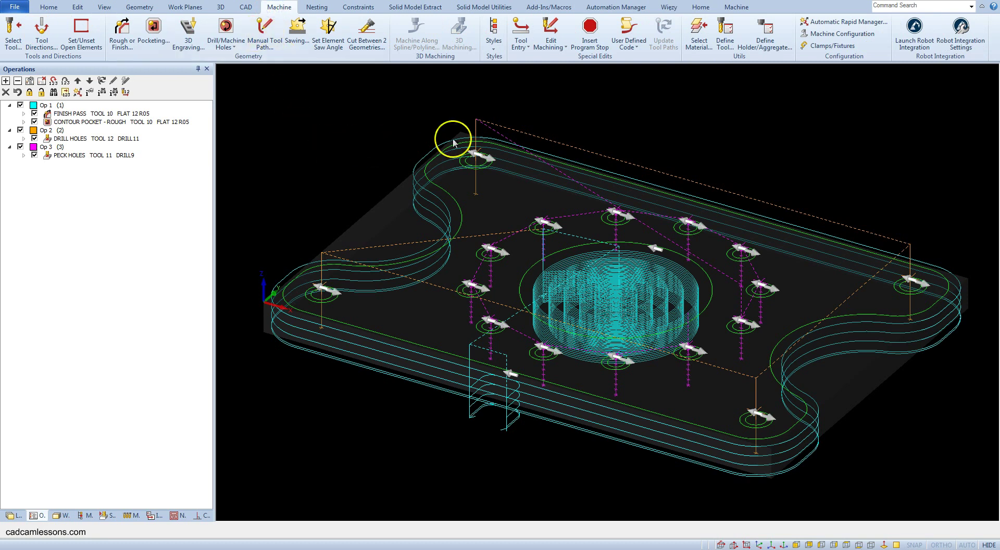
- Define a flat end tool numbered 13 with length 40 and diameter 10
left_click(725, 42)
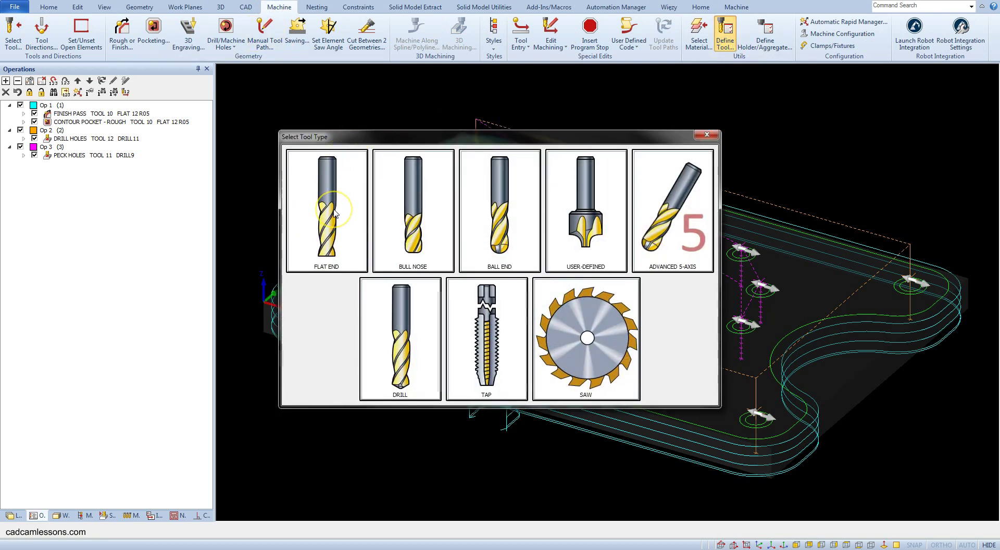
left_click(333, 213)
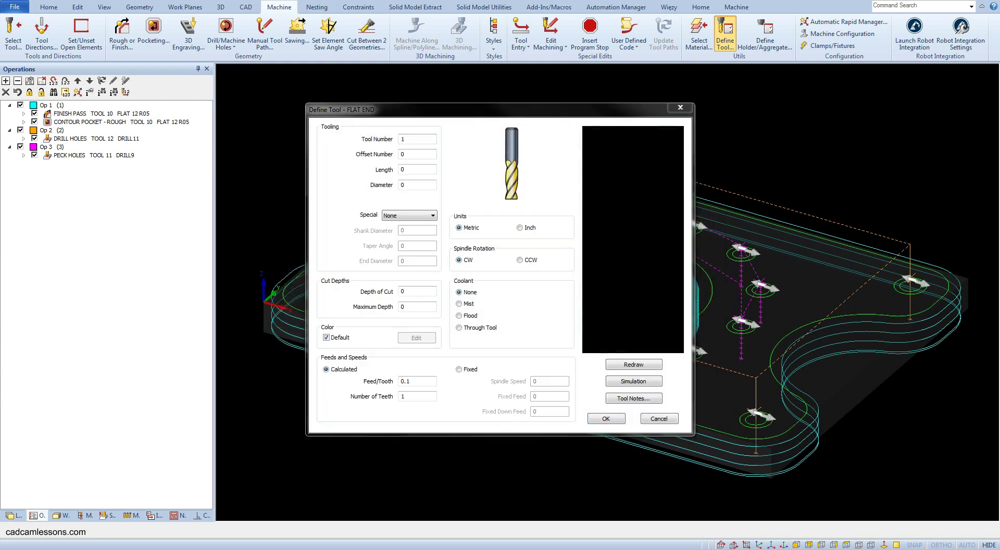
left_click(411, 139)
type("3")
left_click(410, 155)
type("13")
left_click(427, 185)
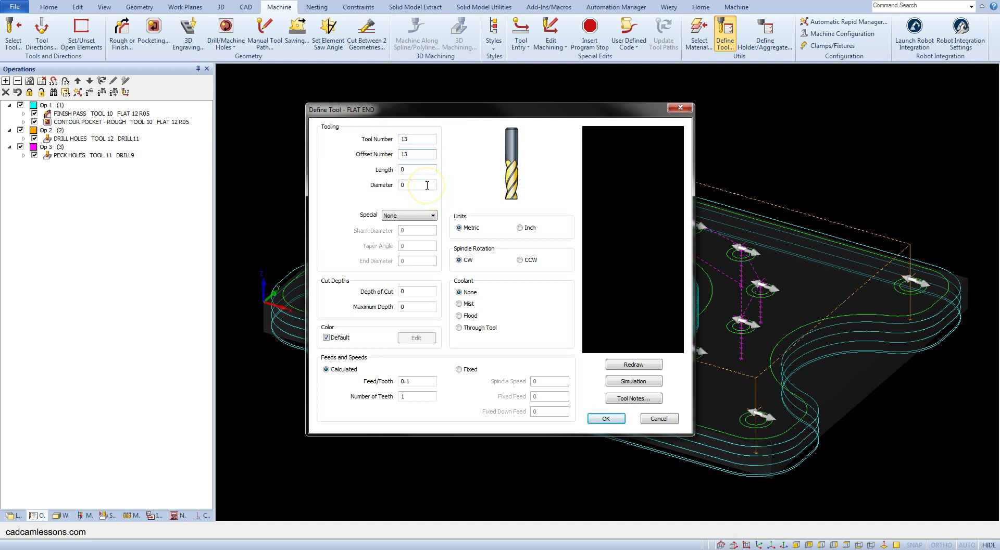
left_click(408, 169)
key("BackSpace")
type("40")
left_click(411, 186)
left_click_drag(411, 187, 383, 191)
- Use fixed feeds and speeds: spindle speed 3000 and feed 500
left_click(459, 369)
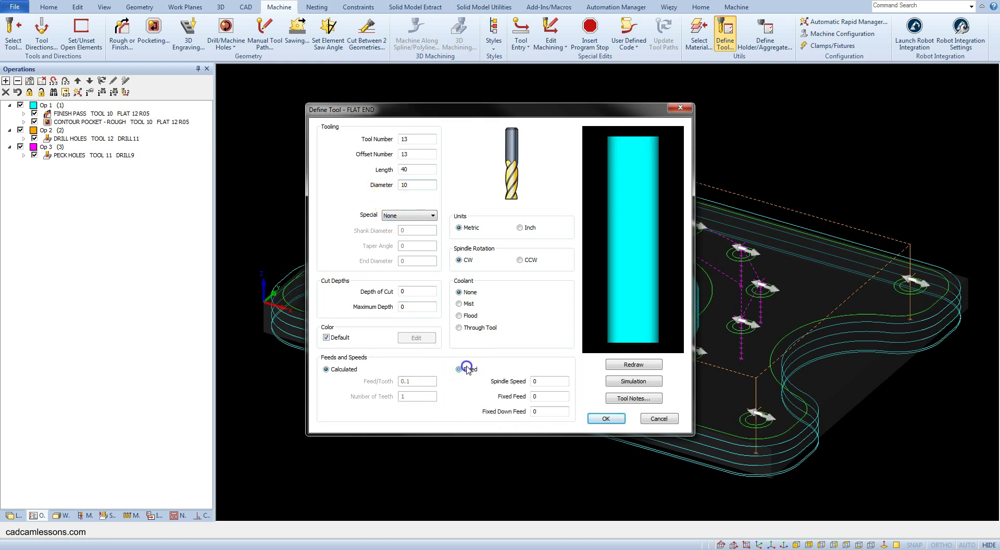
left_click_drag(547, 381, 489, 377)
type("30")
left_click_drag(547, 397, 524, 399)
type("500")
left_click(542, 412)
- Set down feed 500 and holder length 60, diameter 40, then save the tool as FLAT10
type("500")
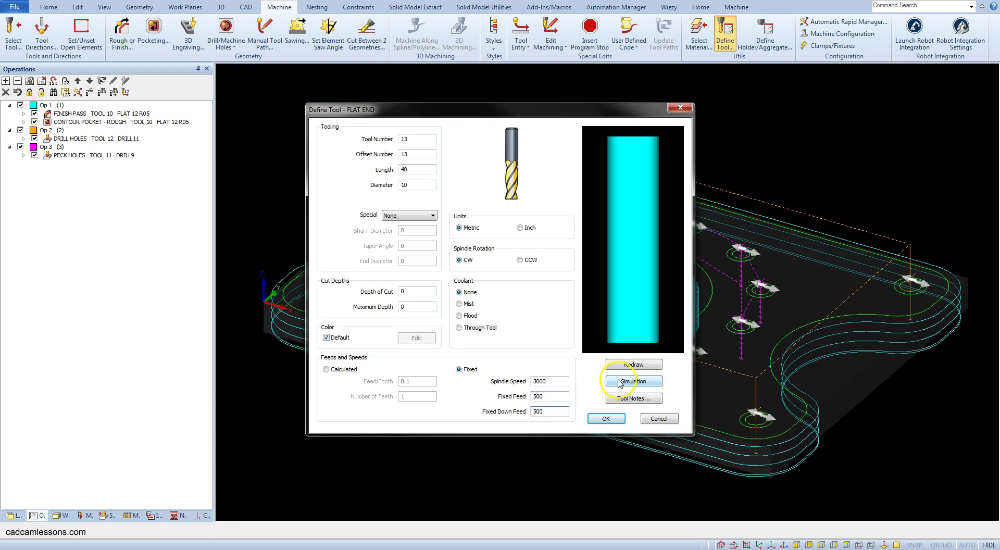
left_click(612, 381)
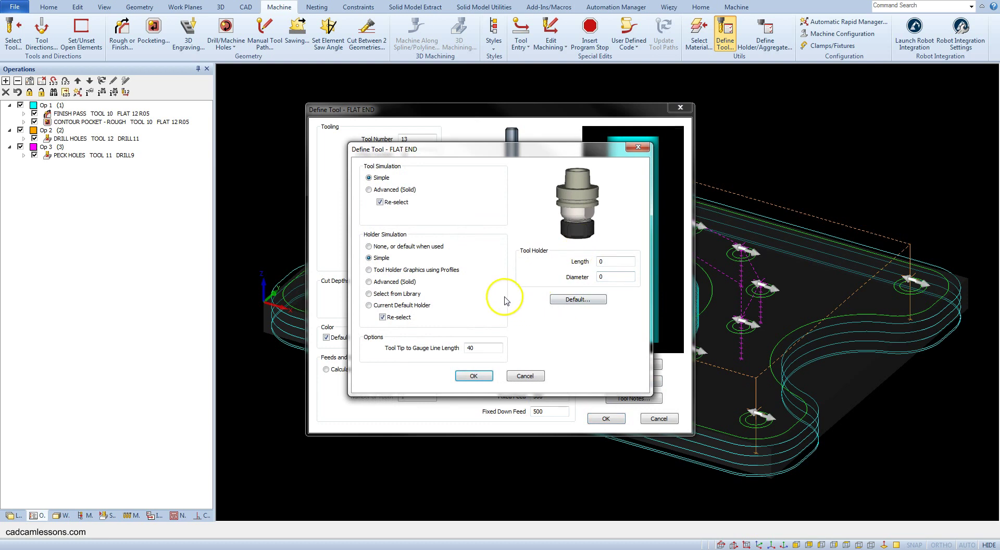
left_click_drag(602, 261, 581, 281)
type("60")
left_click(604, 277)
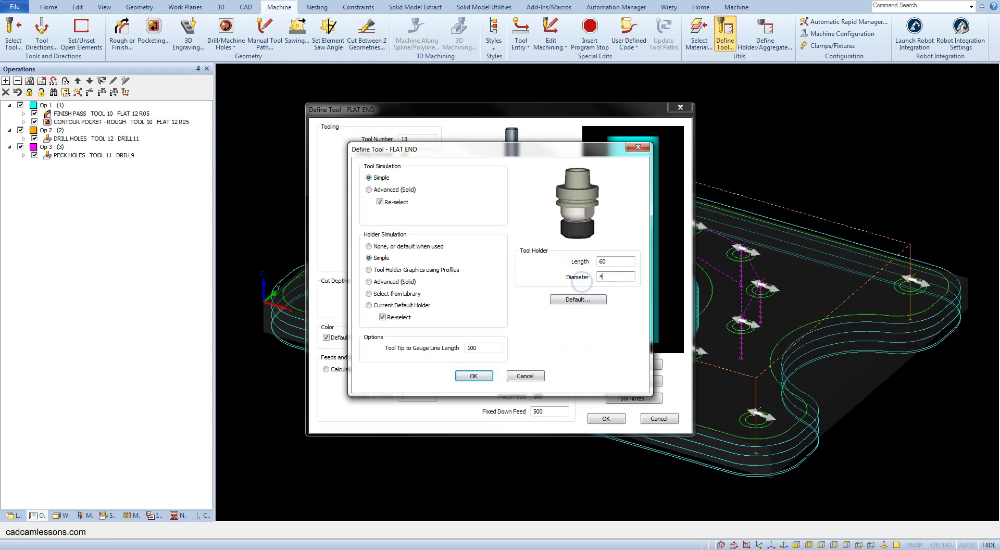
left_click(474, 375)
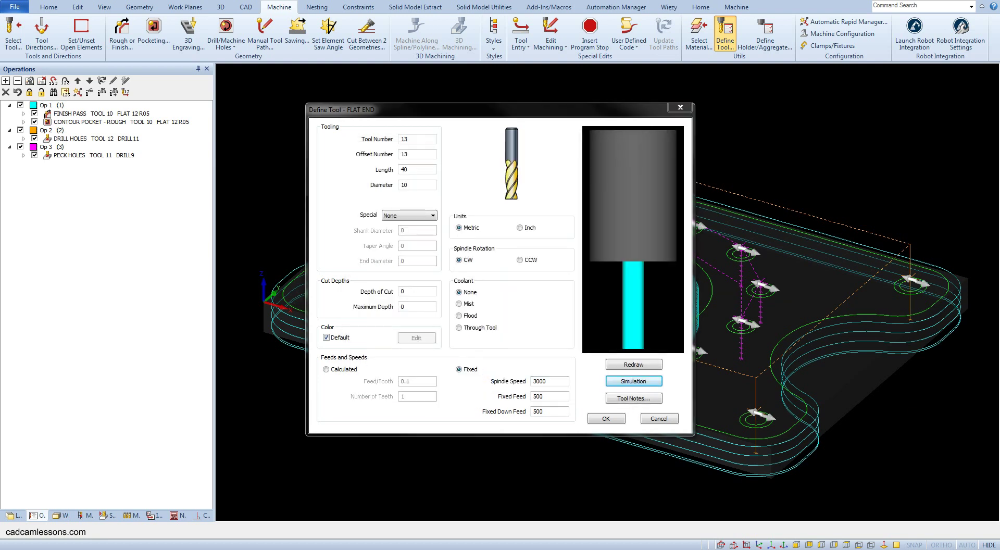
left_click(552, 112)
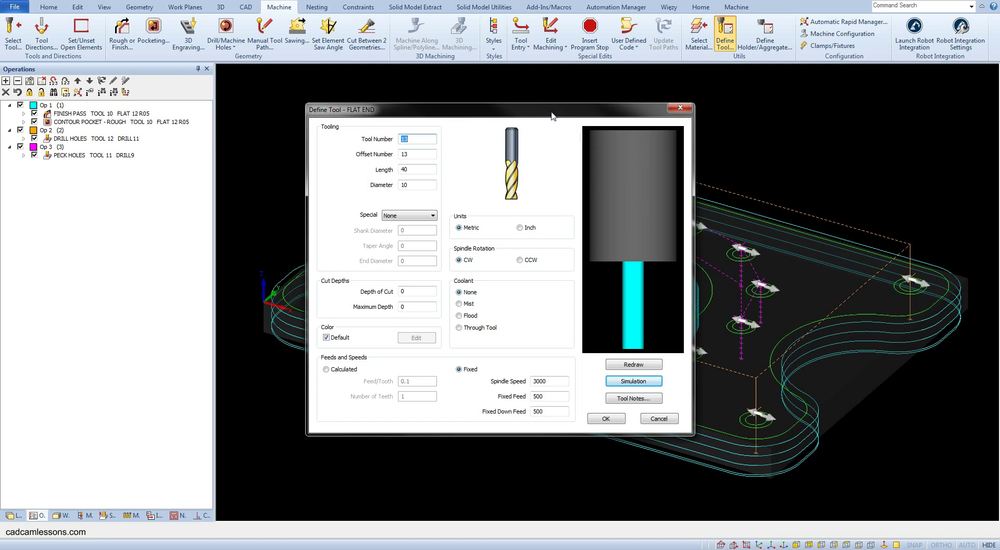
key("Return")
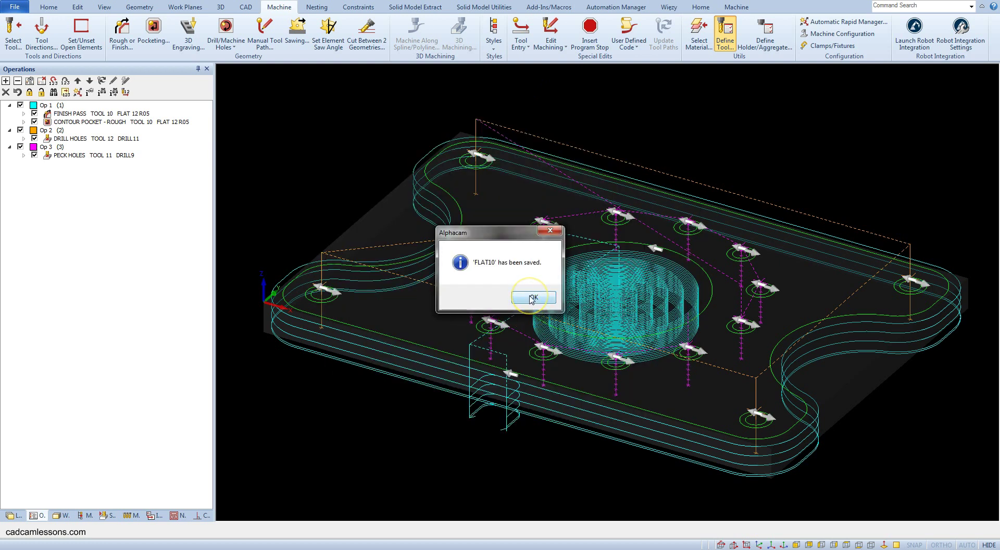
- Pick FLAT10 (tool 13) from the tool library and accept it as current
left_click(534, 298)
left_click(708, 136)
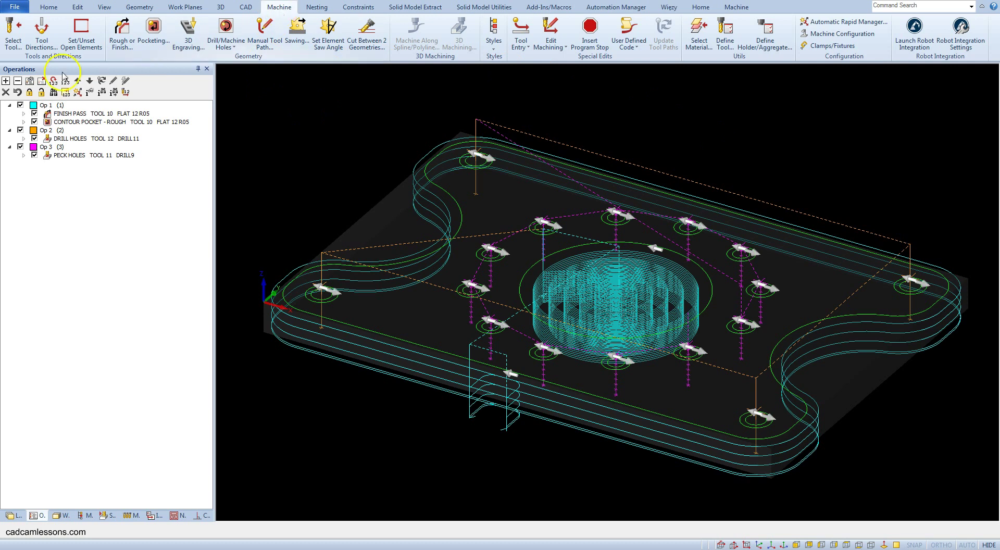
left_click(19, 49)
left_click(474, 229)
double_click(474, 229)
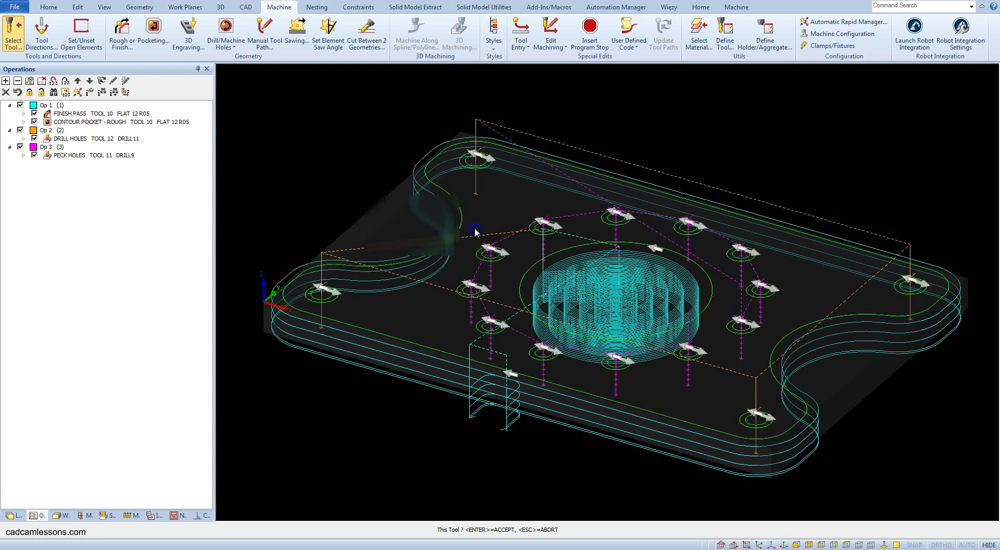
key("Return")
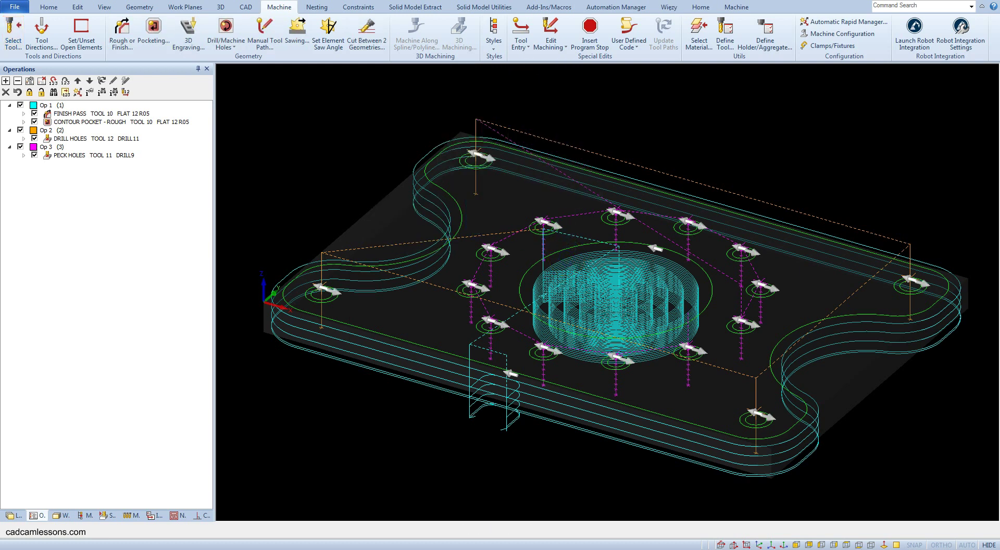
- Start a vertical-sides Rough/Finish operation on selected geometries using FLAT10 with tool-center compensation
left_click(123, 45)
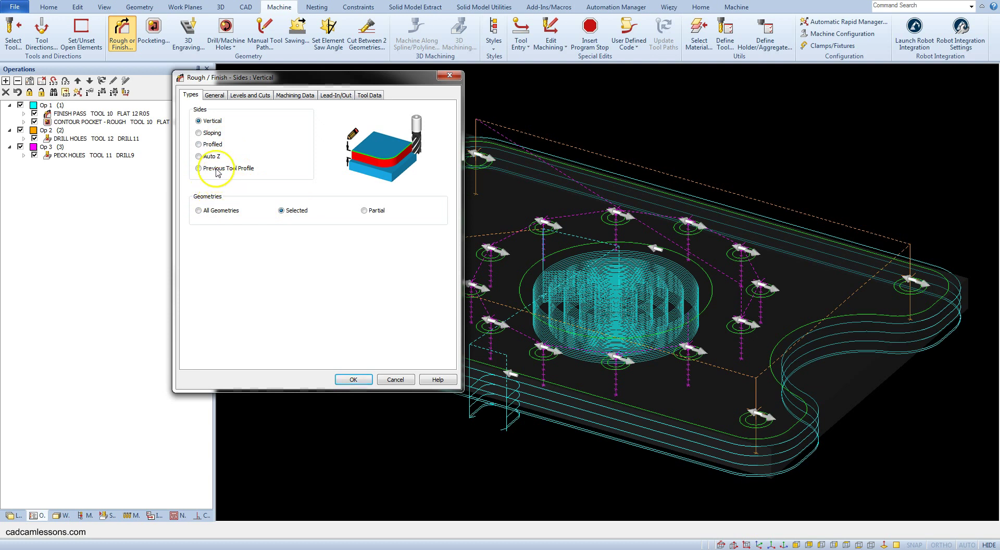
left_click(215, 96)
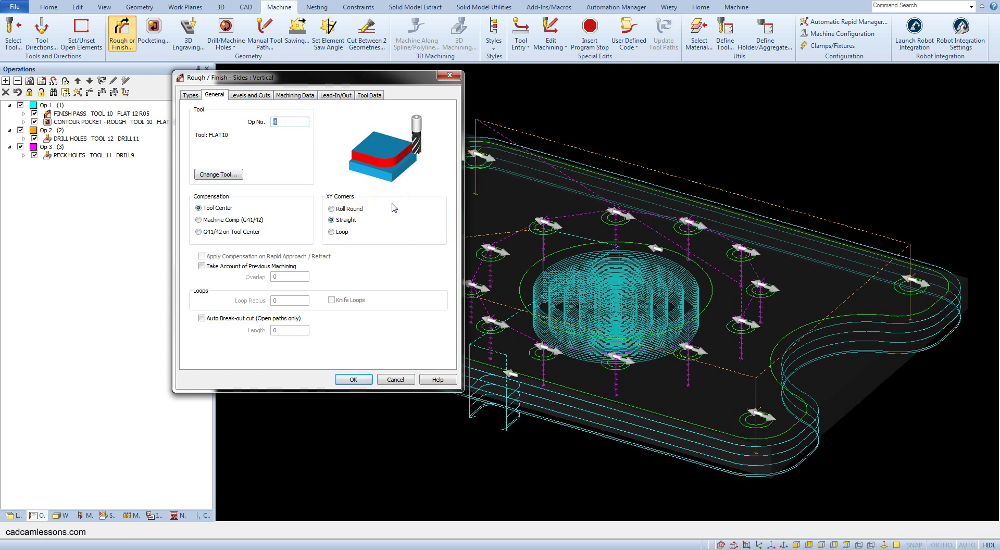
- Set safe rapid 25, rapid down 5, final depth -11, and enable helical interpolation at pitch 3
left_click(249, 95)
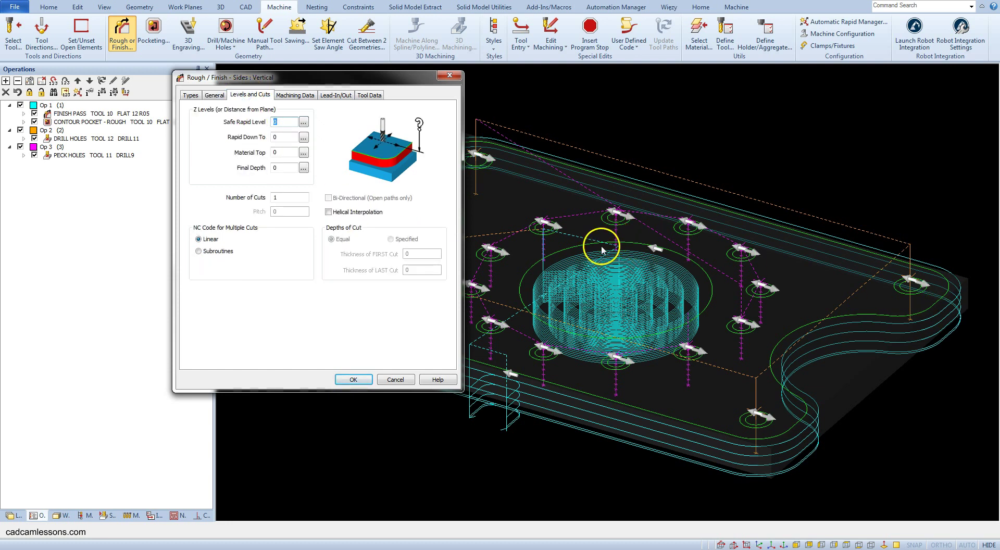
type("25")
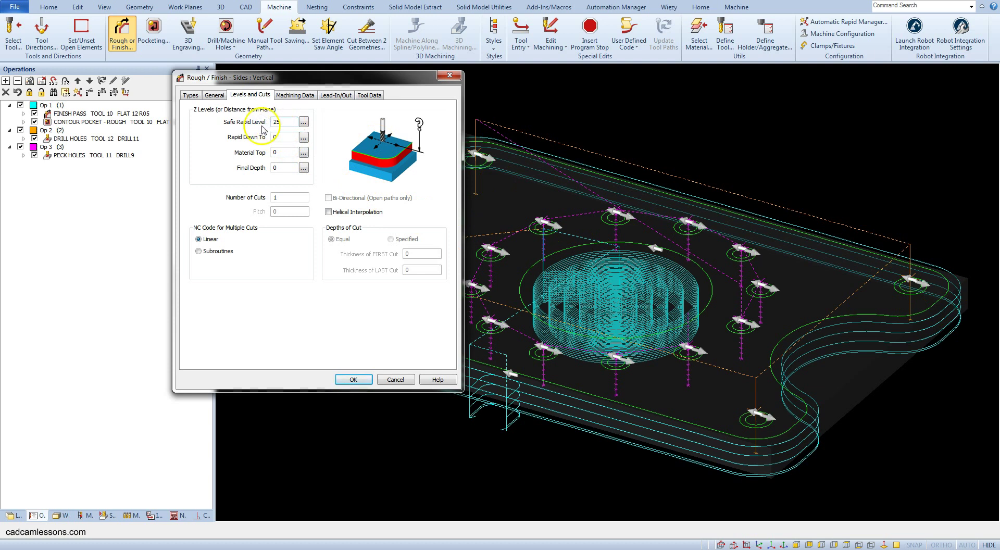
key("Tab")
type("5")
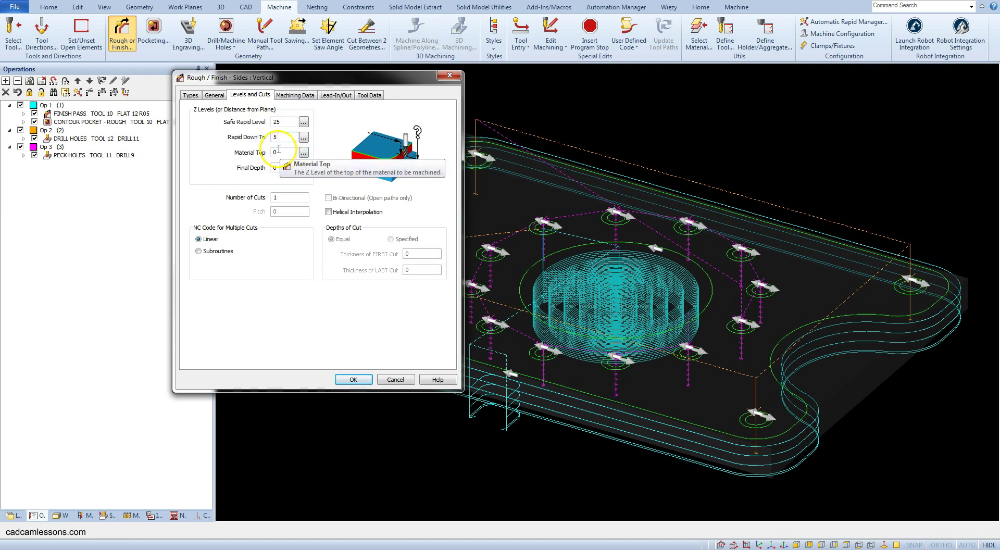
left_click(284, 168)
key("BackSpace")
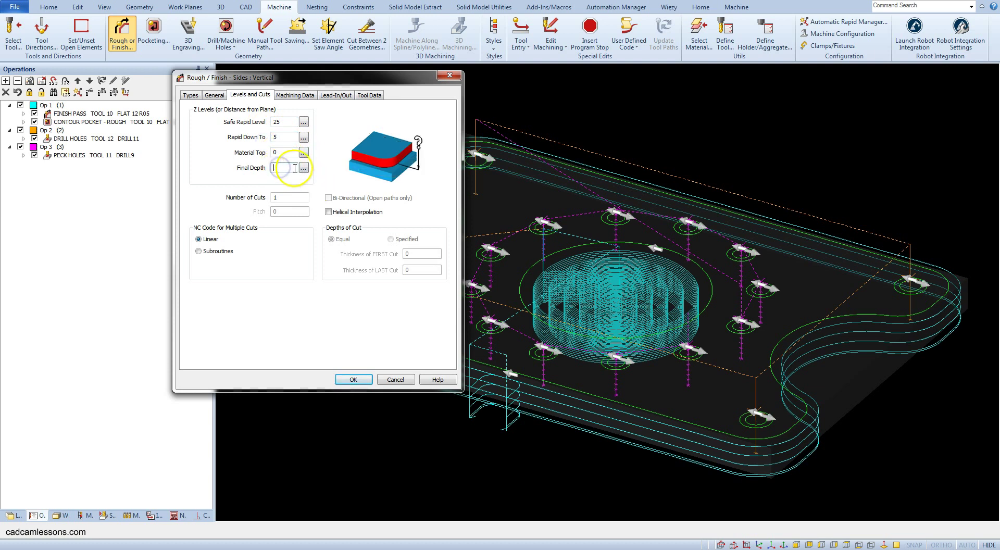
type("-11")
left_click(328, 212)
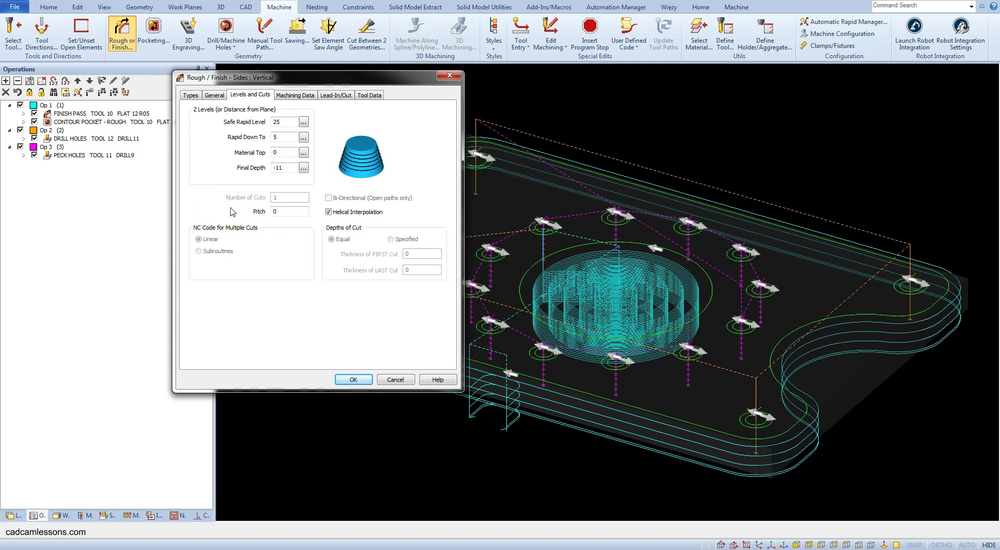
left_click(260, 212)
- Leave -0.1 stock in a single cut with local ordering of cuts off
left_click(295, 96)
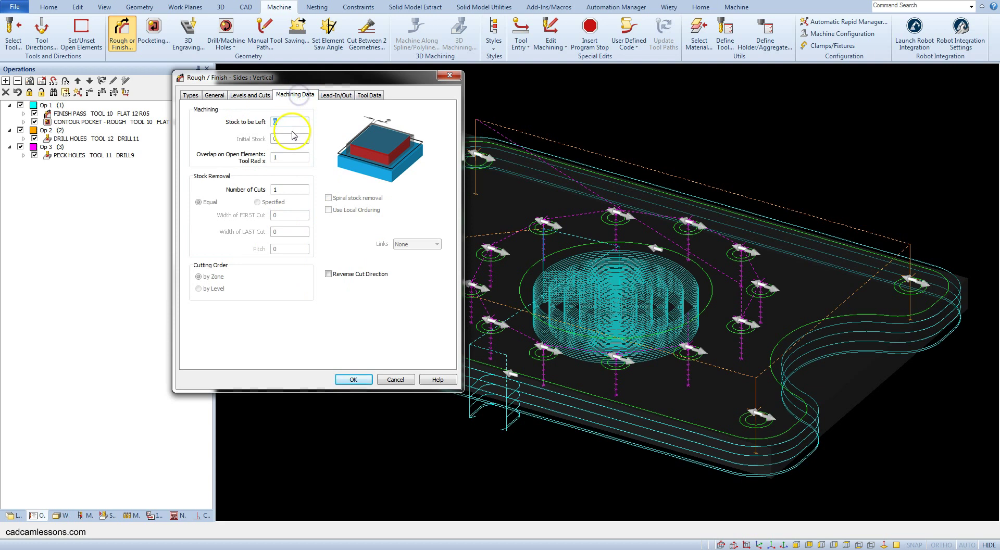
left_click(291, 125)
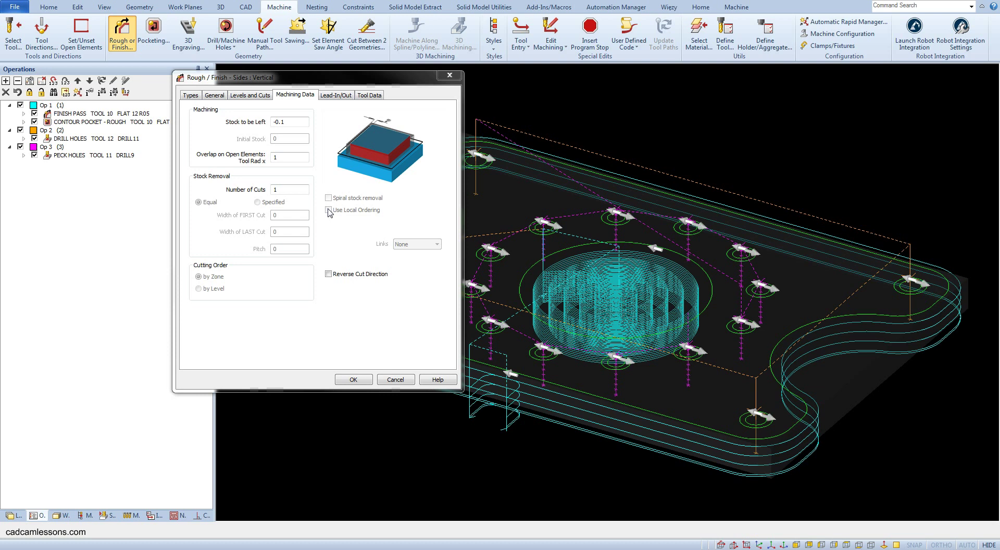
left_click(328, 211)
left_click(336, 97)
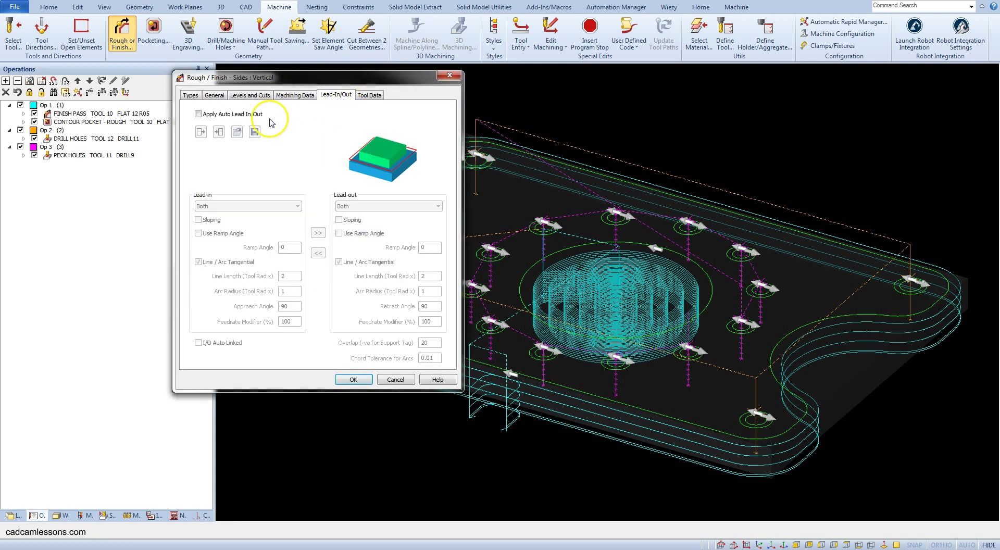
- Apply automatic leads of line length 0.2 and arc radius 0.1 at both ends, overlap 1, and accept
left_click(202, 114)
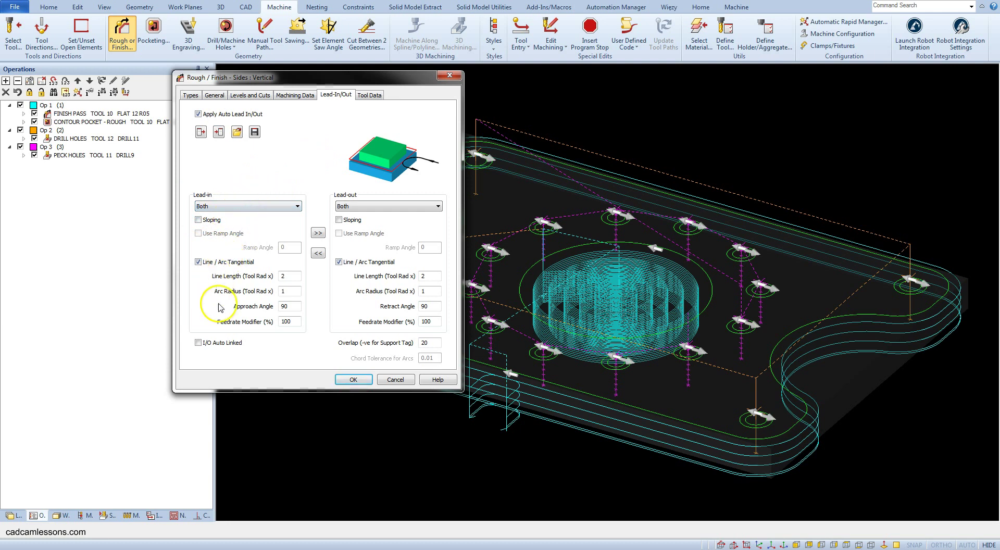
left_click(274, 275)
type("0.")
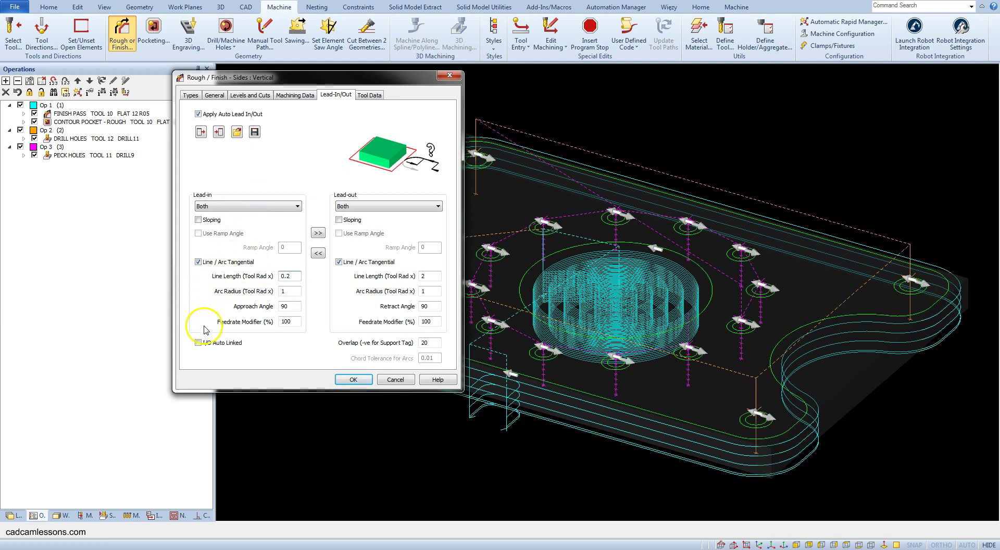
left_click(263, 293)
type("0.")
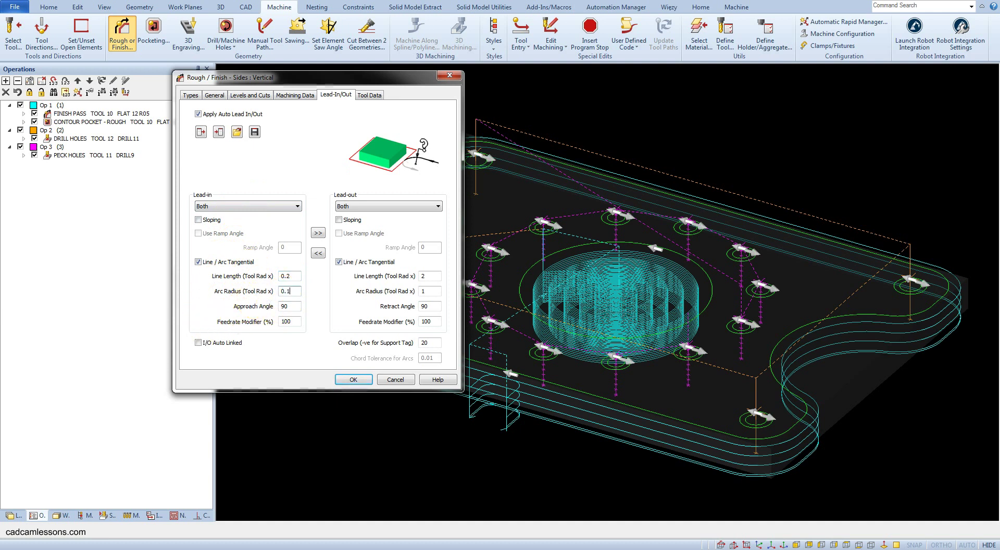
left_click(316, 233)
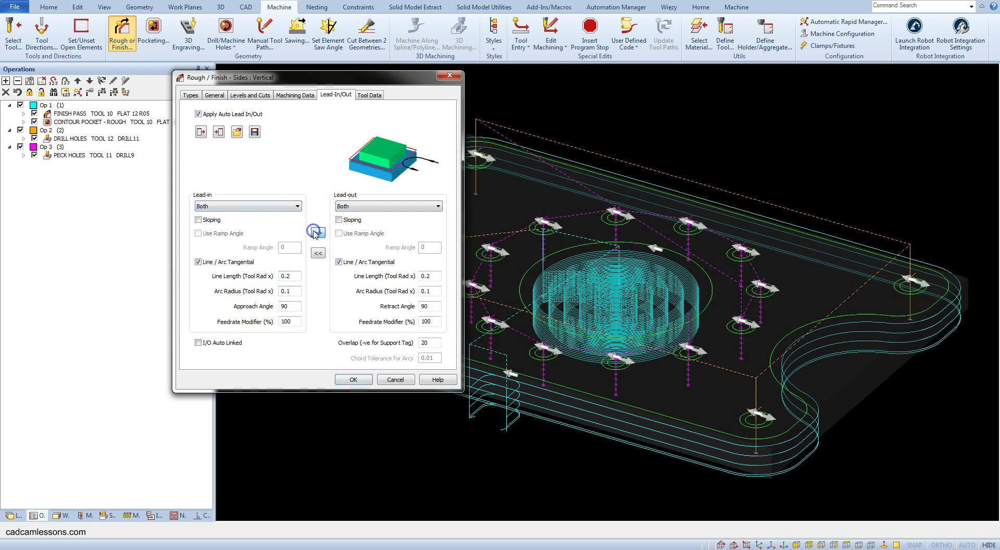
double_click(432, 343)
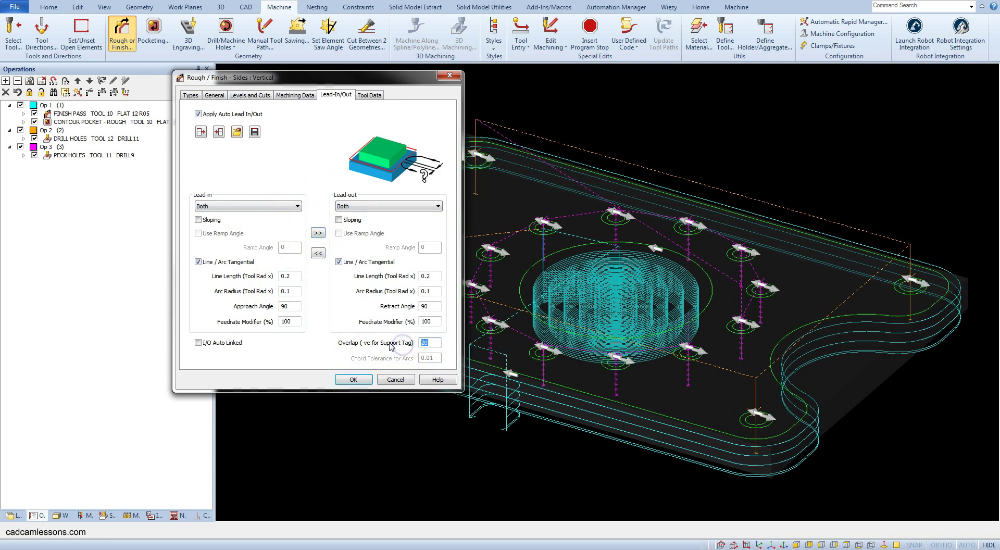
type("1")
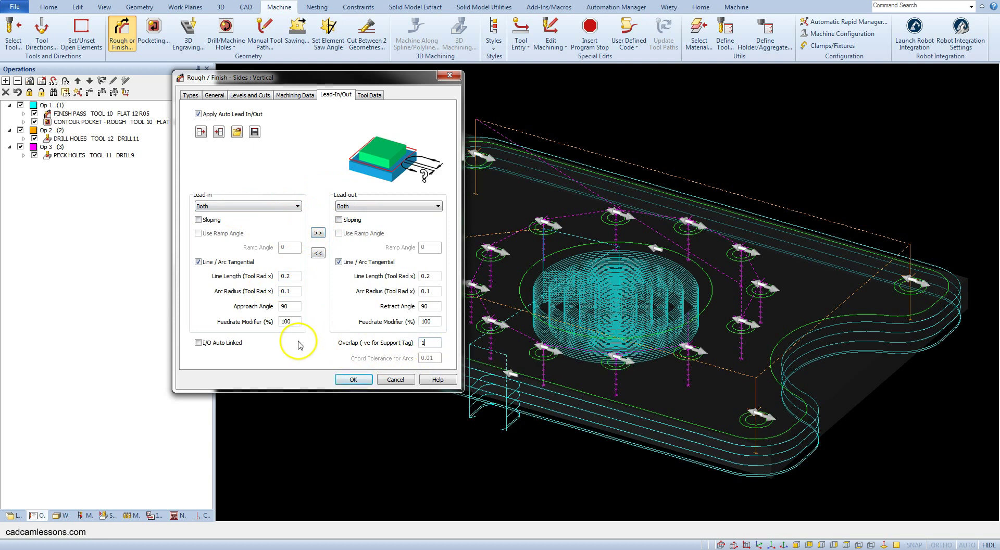
left_click(347, 383)
- Pick the four corner holes to generate Op 4's helical toolpaths, then inspect them
left_click(521, 321)
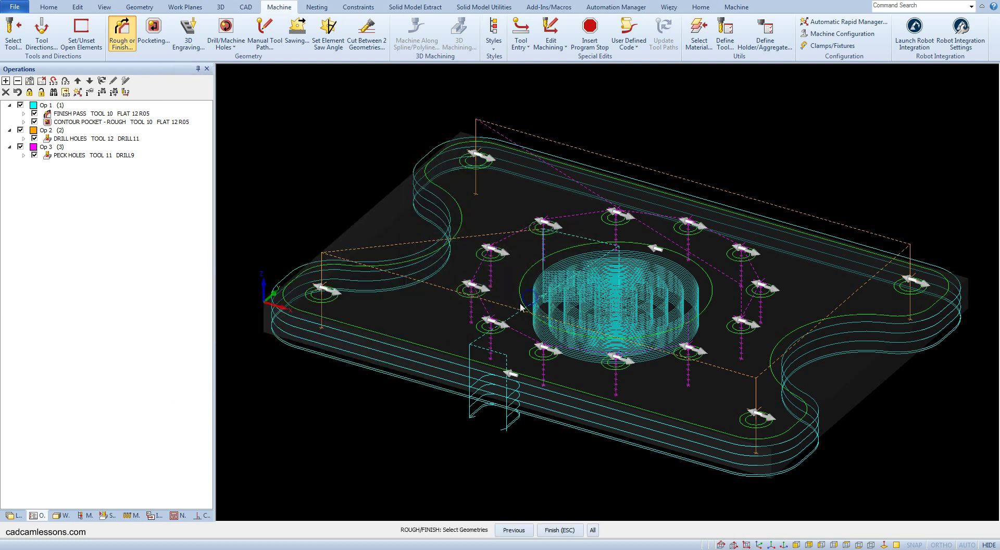
left_click(333, 309)
left_click(484, 170)
left_click(894, 280)
left_click(751, 430)
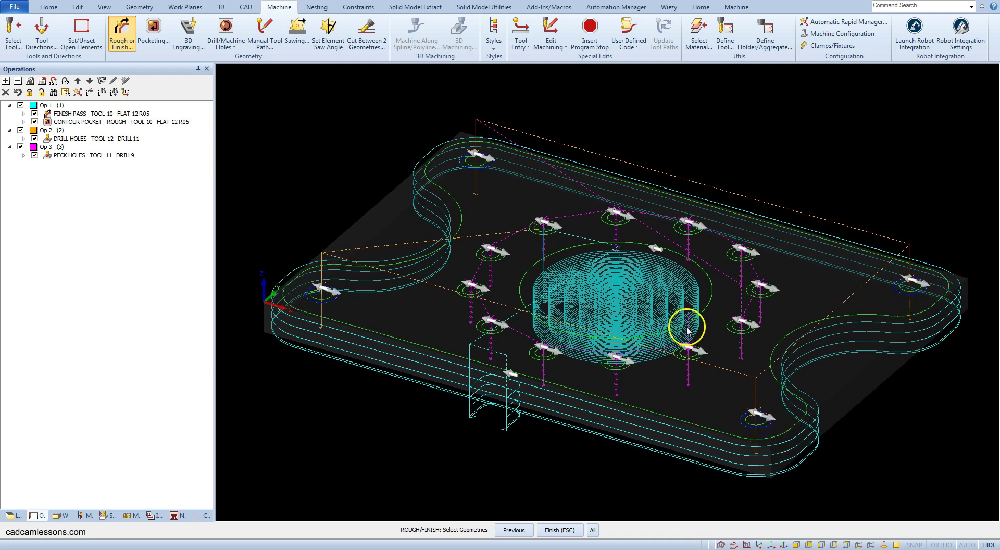
key("Escape")
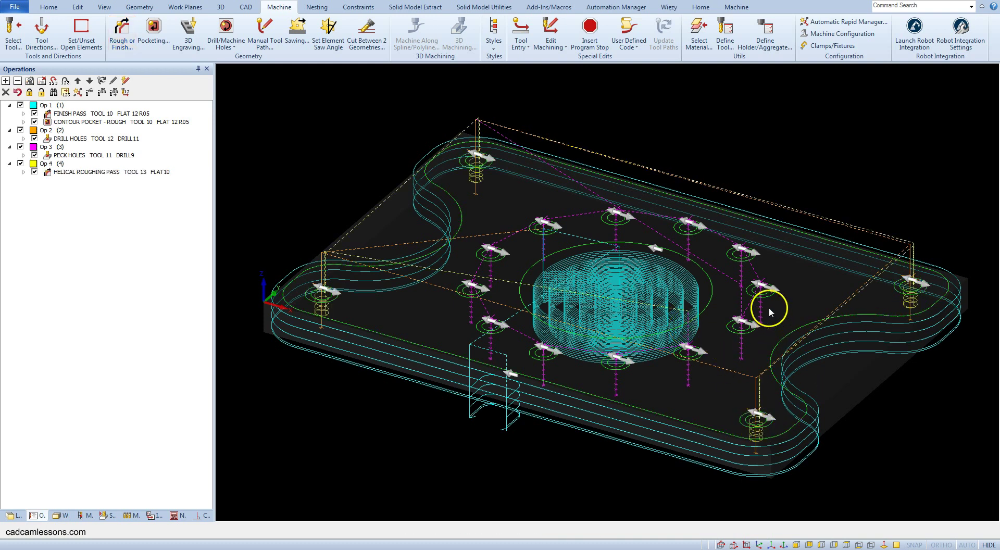
middle_click_drag(768, 308, 748, 312)
scroll(914, 285, "up", 5)
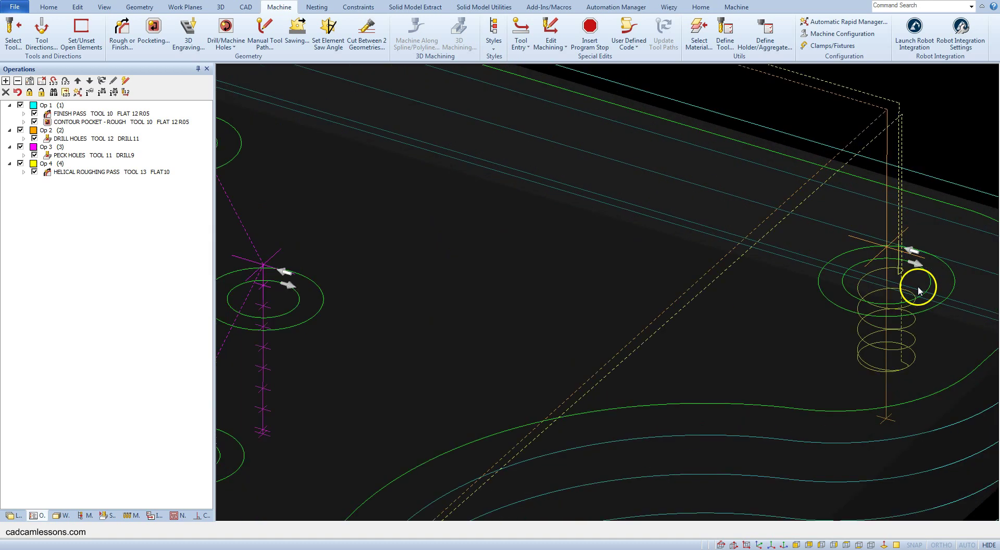
scroll(893, 298, "down", 5)
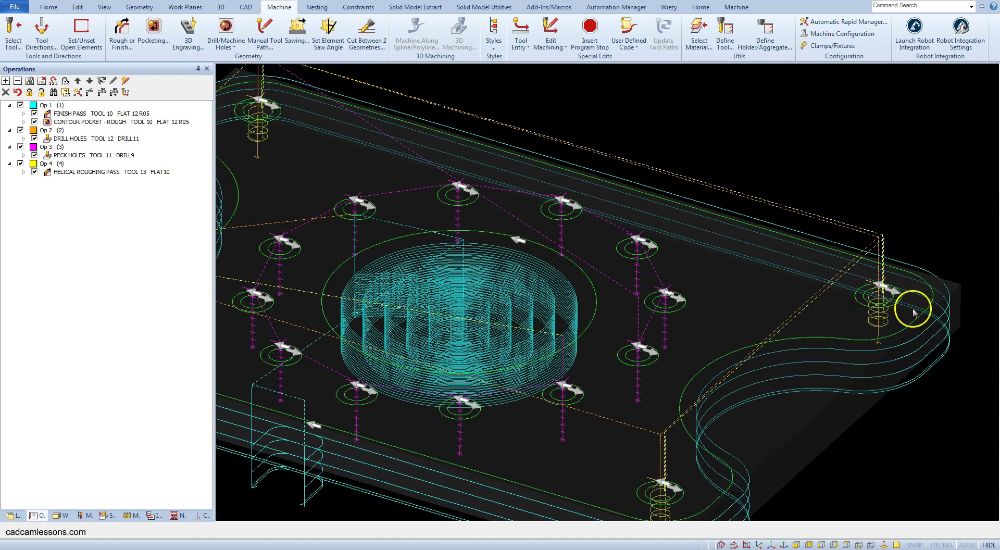
scroll(893, 311, "down", 3)
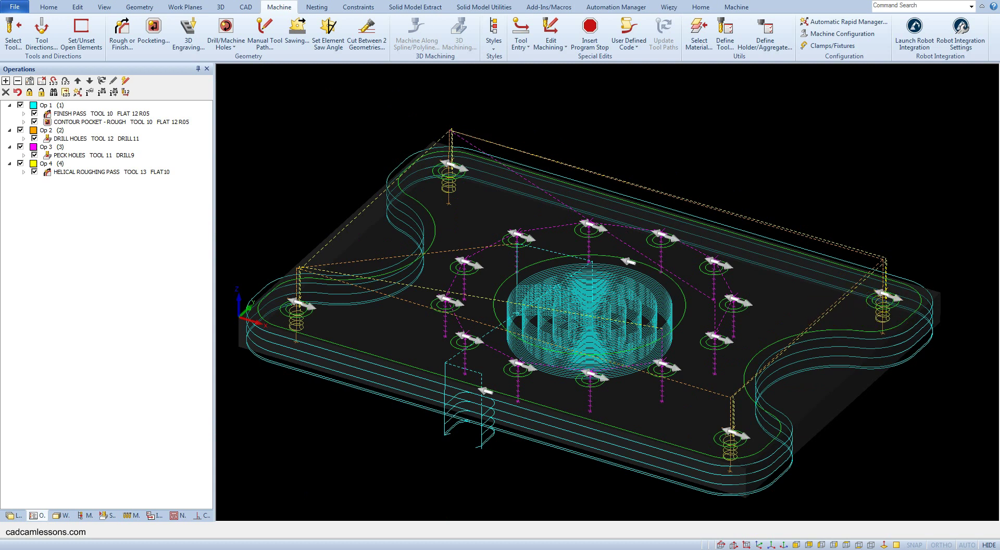
- Start a new Rough/Finish operation with final depth -9 and helical pitch 2
left_click(123, 40)
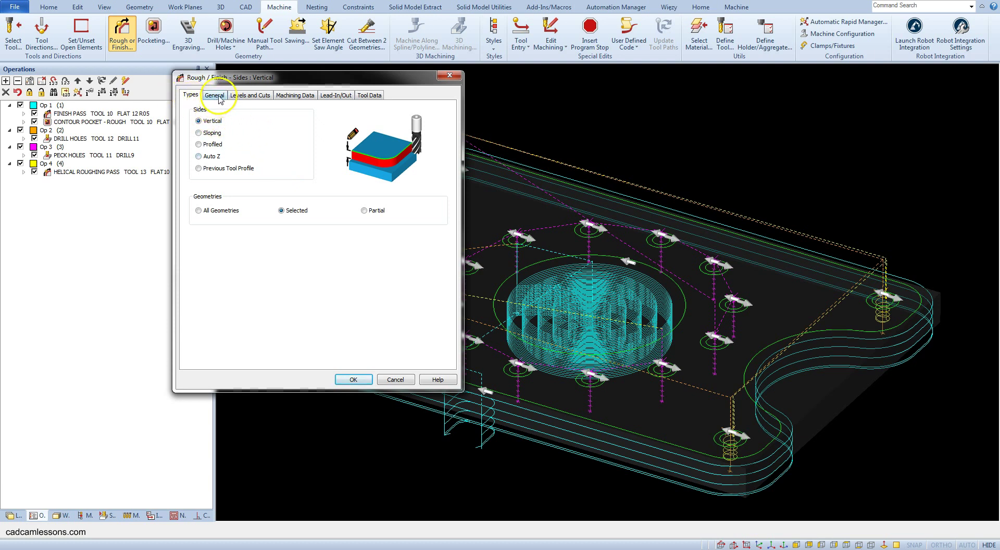
left_click(218, 96)
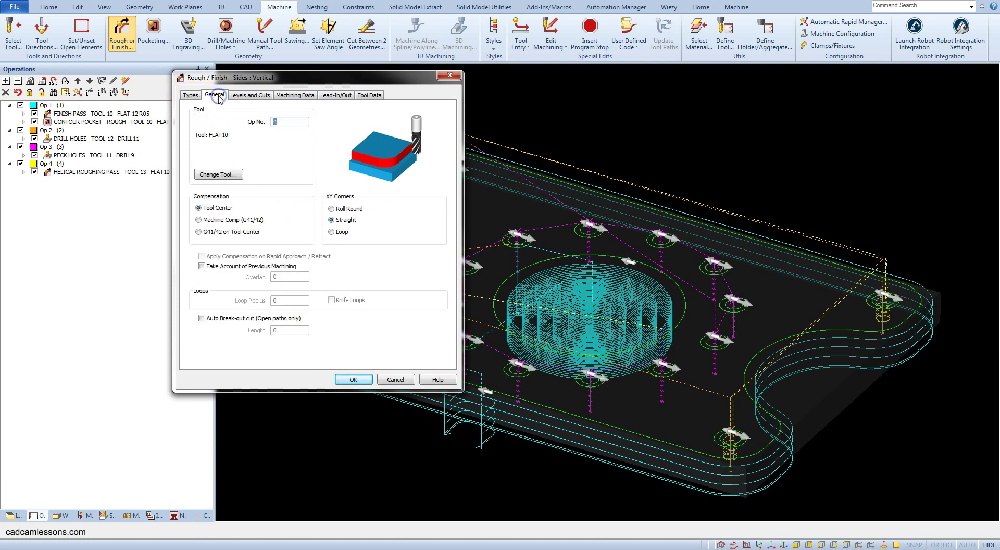
left_click(252, 97)
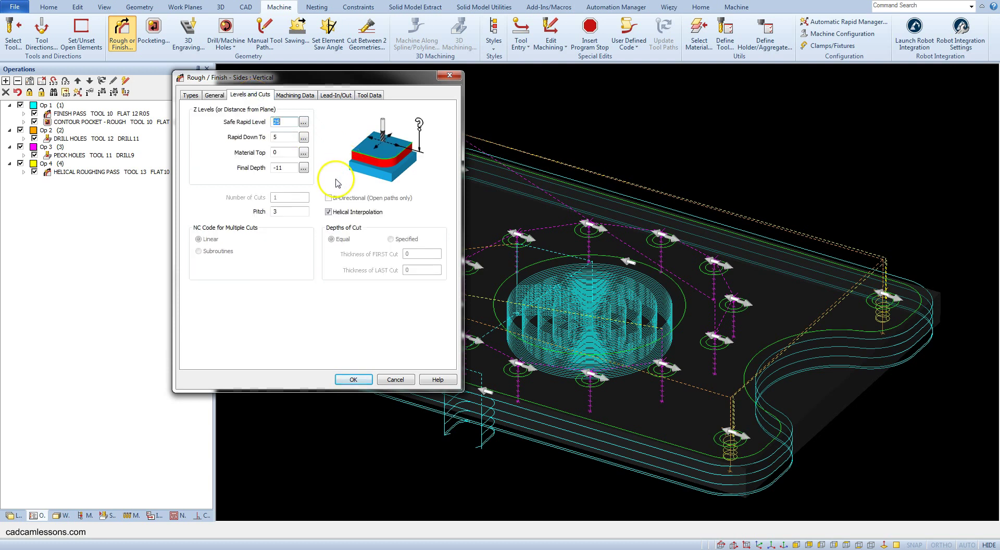
left_click(286, 167)
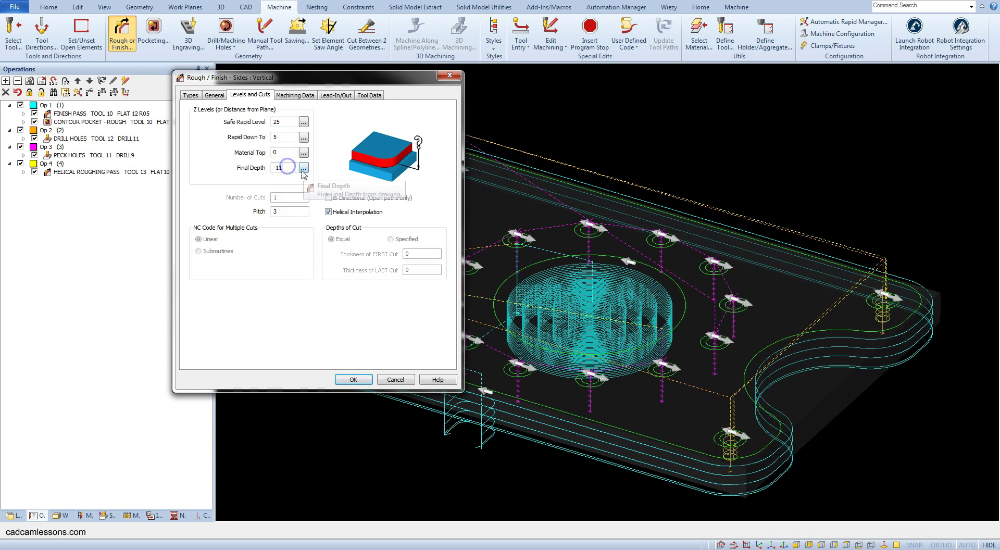
key("BackSpace")
key("BackSpace")
type("9")
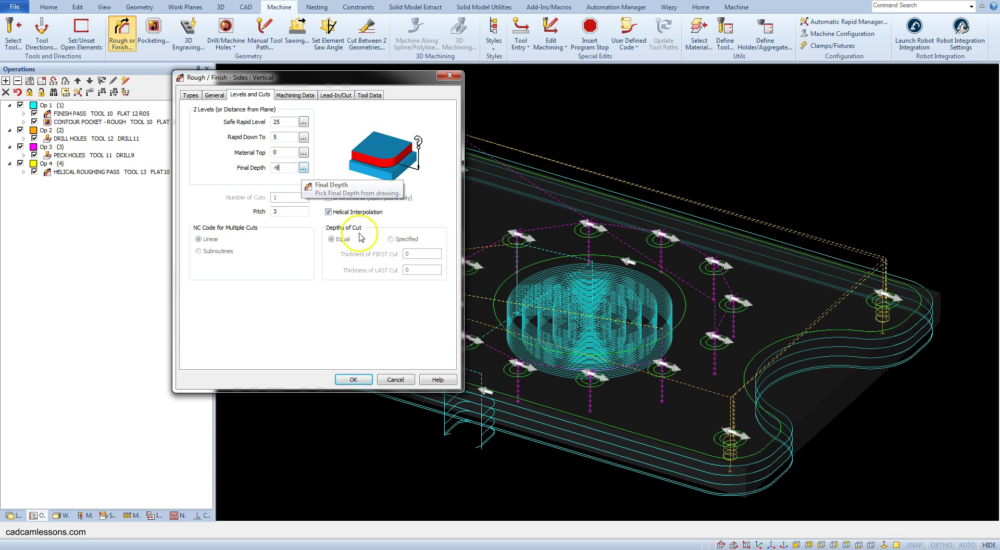
left_click(290, 211)
key("BackSpace")
type("2")
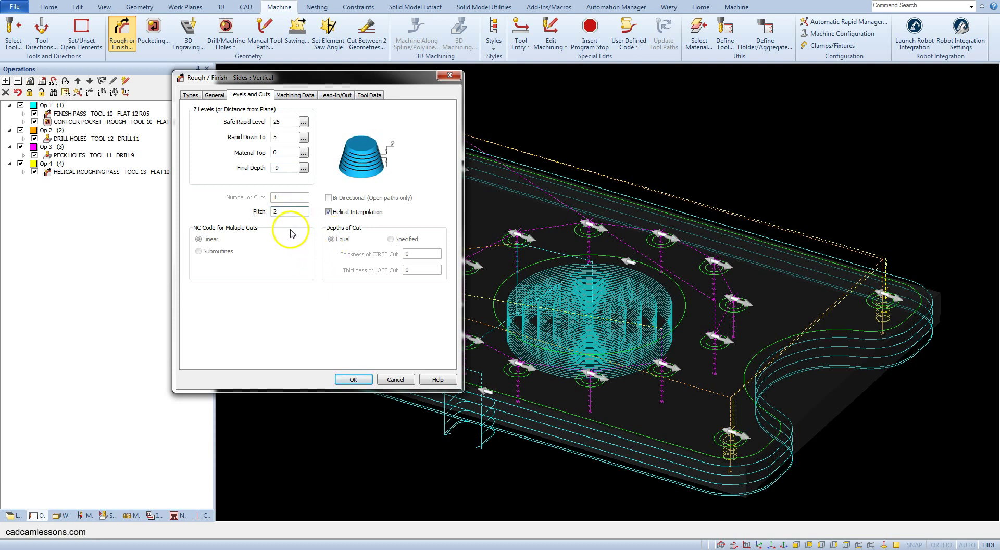
- Review the machining data and lead settings, accept, and dismiss the spindle speed warning
left_click(287, 96)
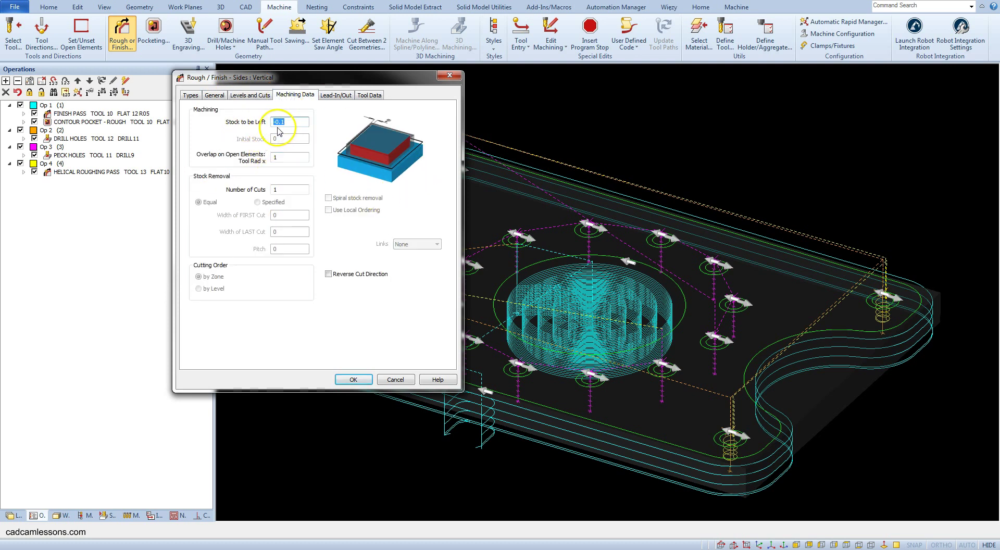
left_click(331, 97)
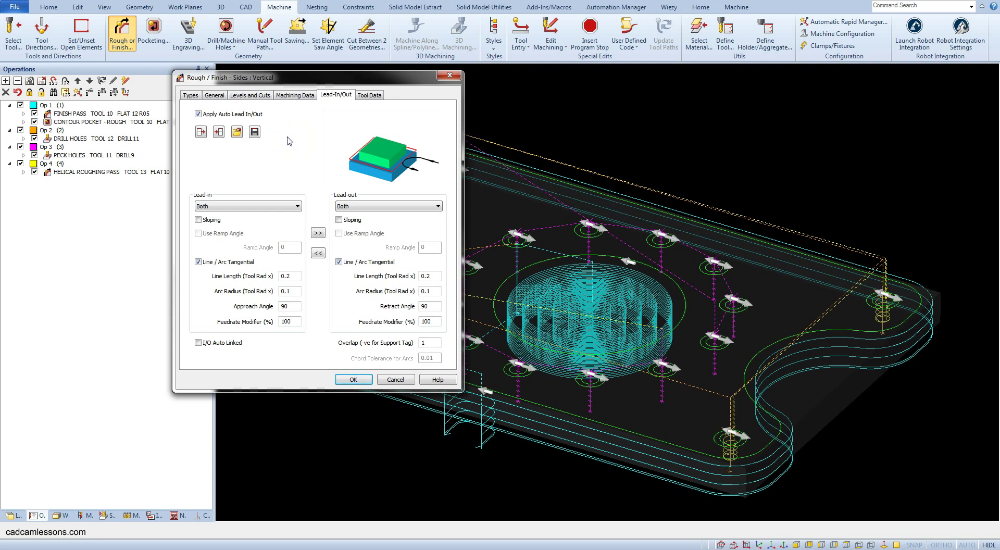
left_click(353, 379)
left_click(503, 298)
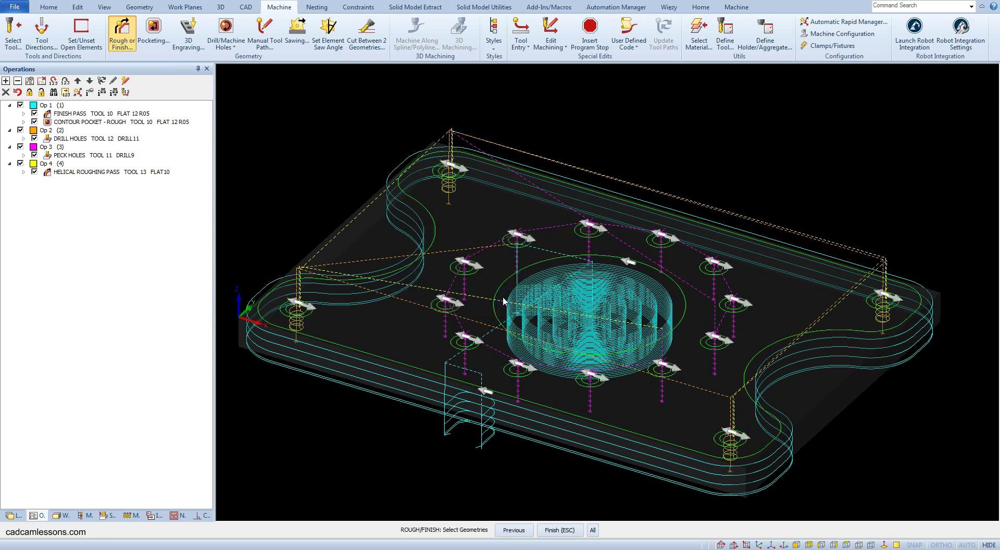
- Pick the ring of holes for a second helical roughing pass with tool 13 FLAT10
left_click(476, 271)
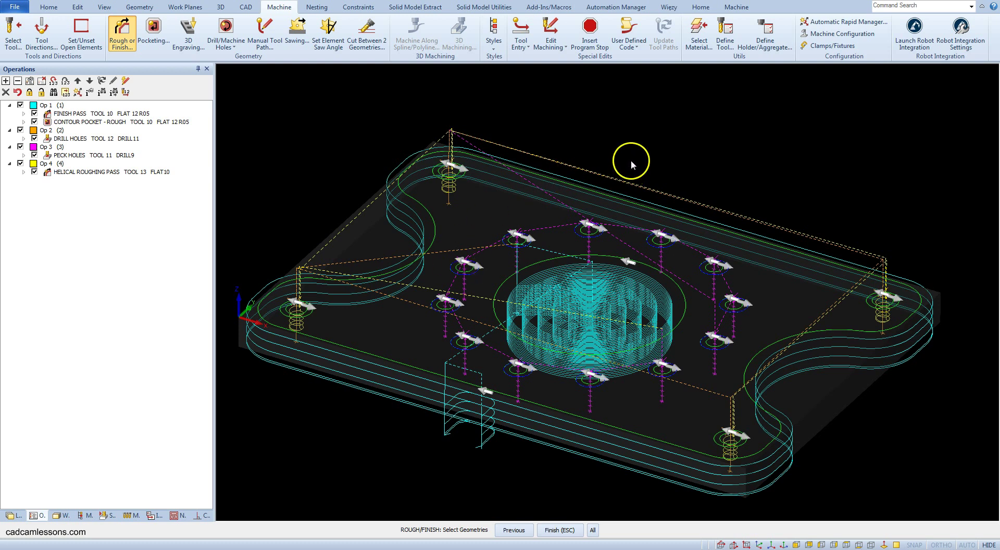
key("Escape")
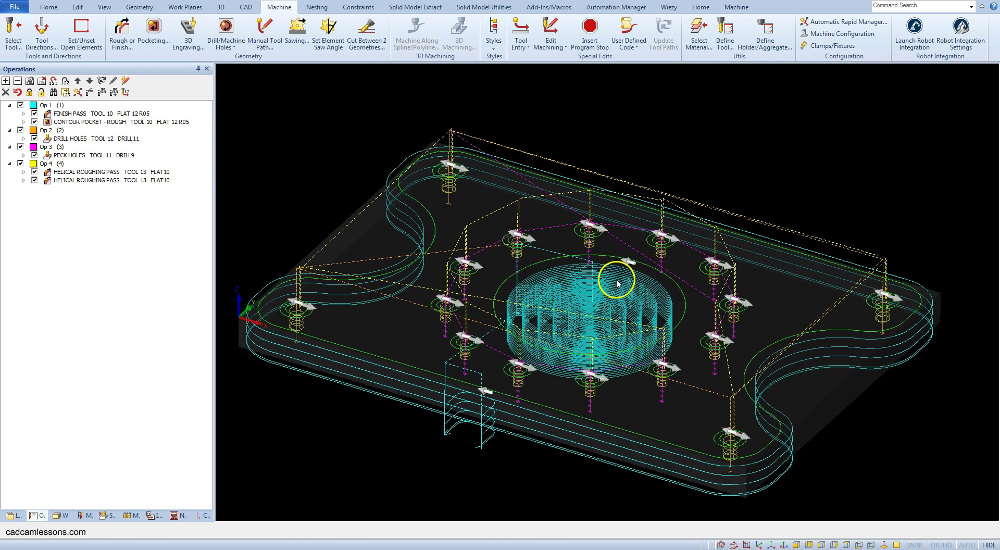
- Load the FLAT 12 R05 tool
left_click(11, 47)
left_click(481, 221)
double_click(481, 220)
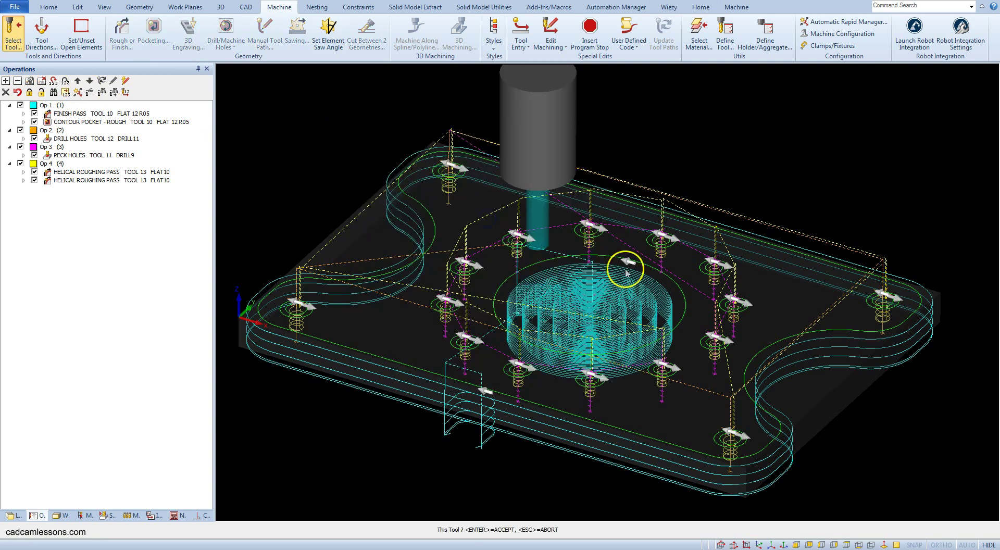
key("Return")
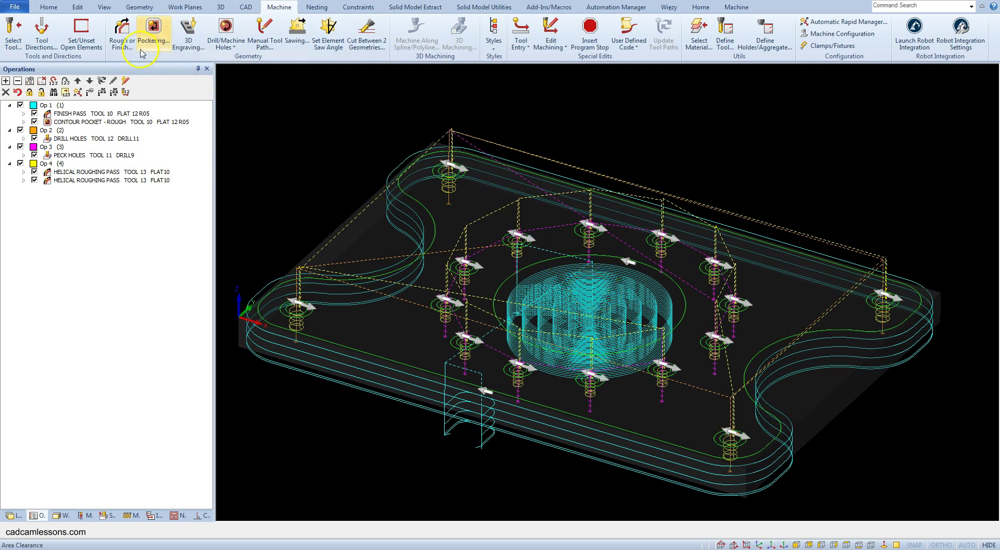
- Start a rough/finish sides pass with G41/42 machine compensation, final depth -19 and helical pitch 1
left_click(124, 42)
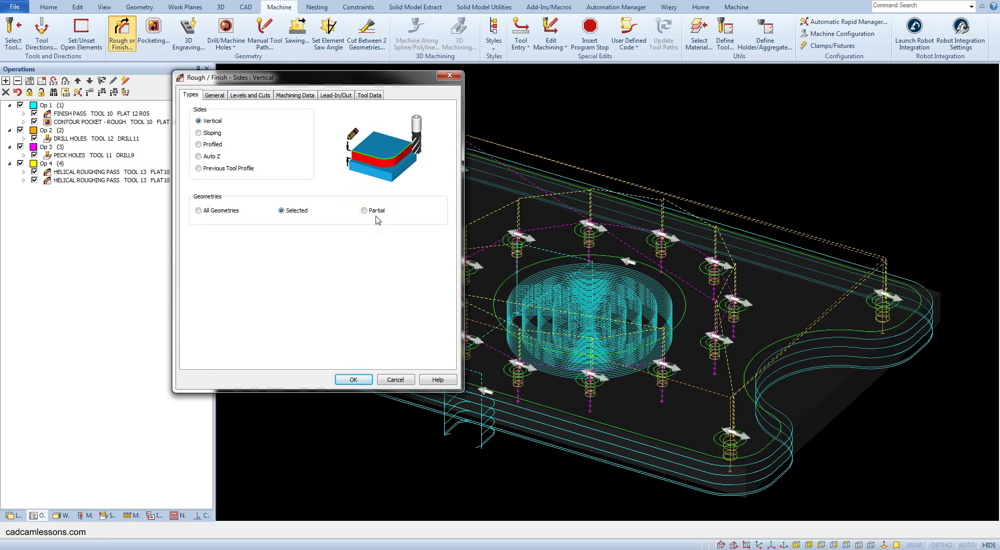
left_click(213, 95)
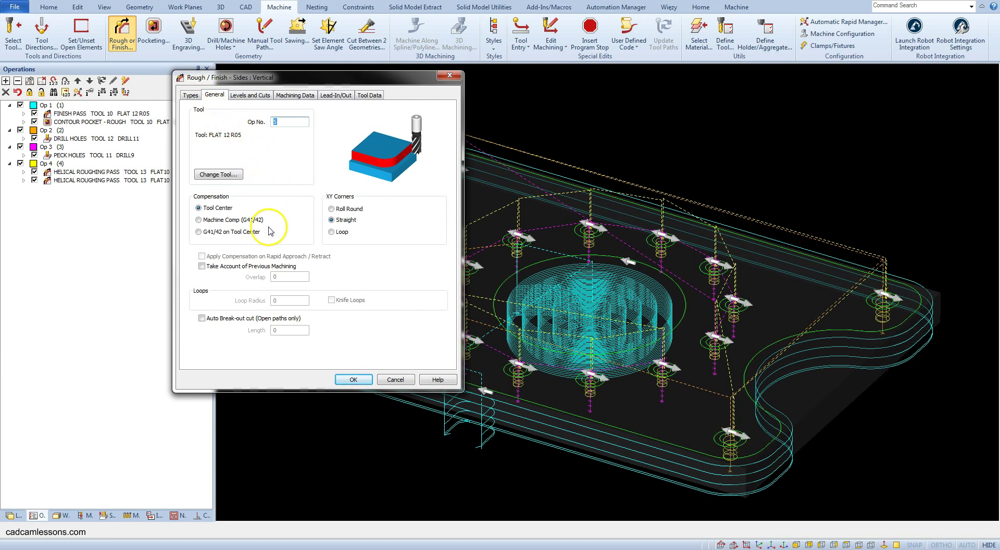
left_click(232, 220)
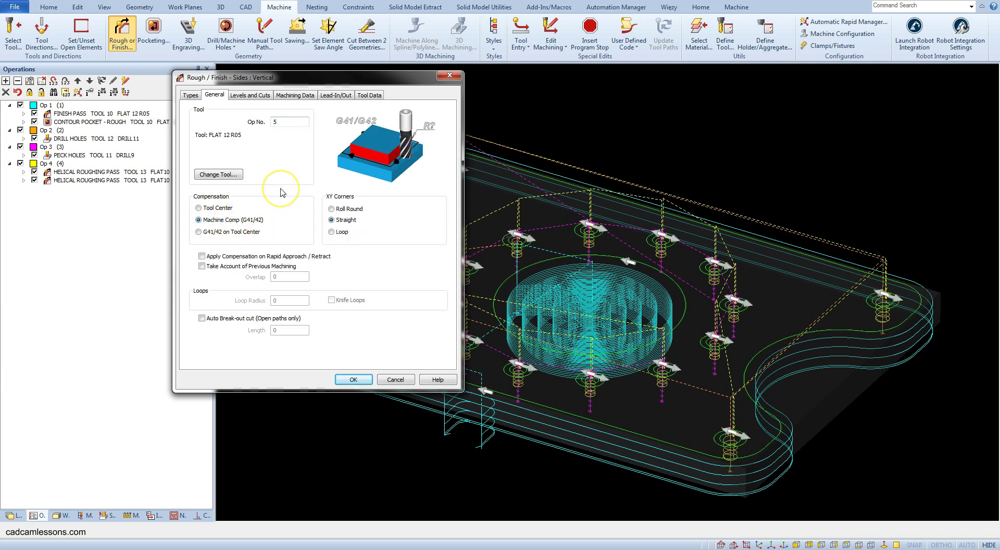
left_click(252, 98)
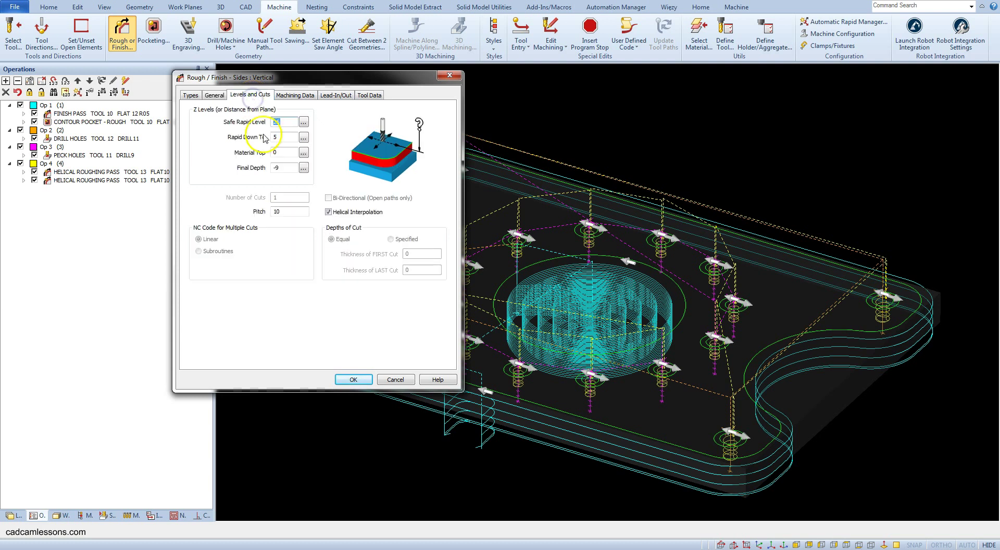
left_click(282, 169)
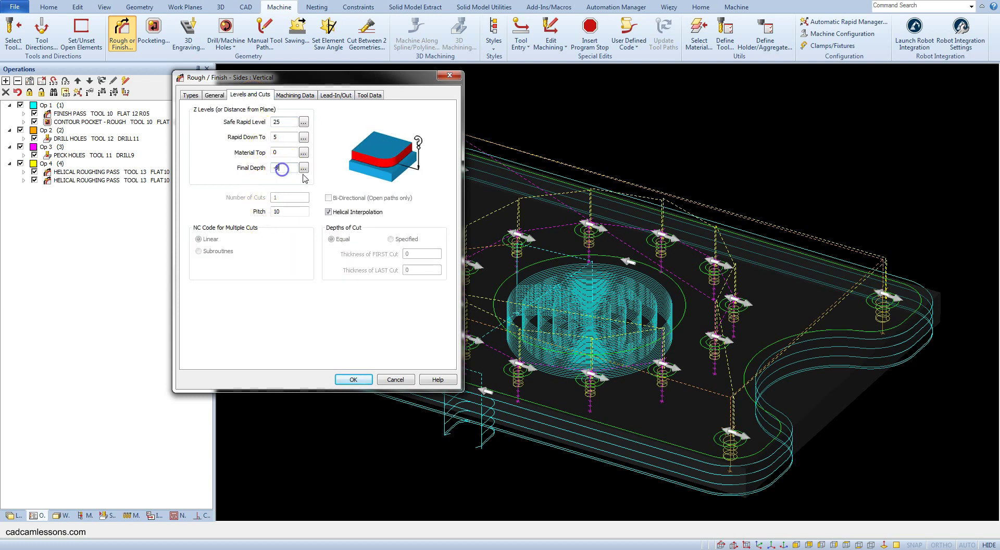
key("BackSpace")
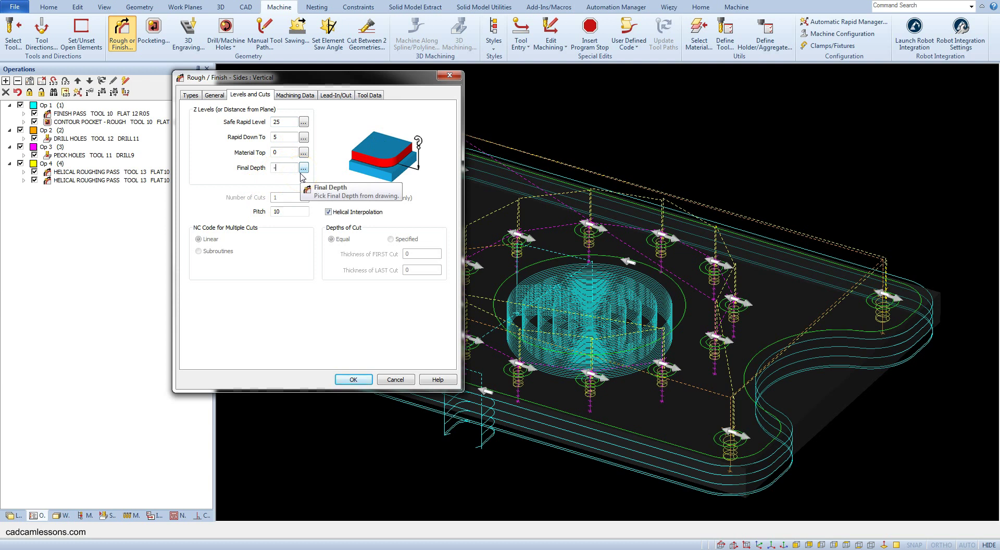
type("19")
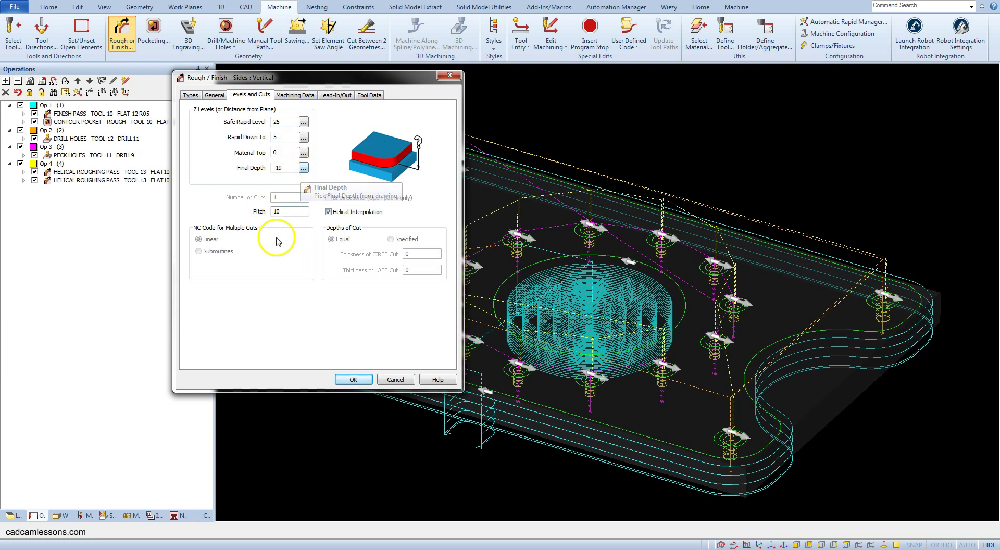
left_click(285, 211)
key("BackSpace")
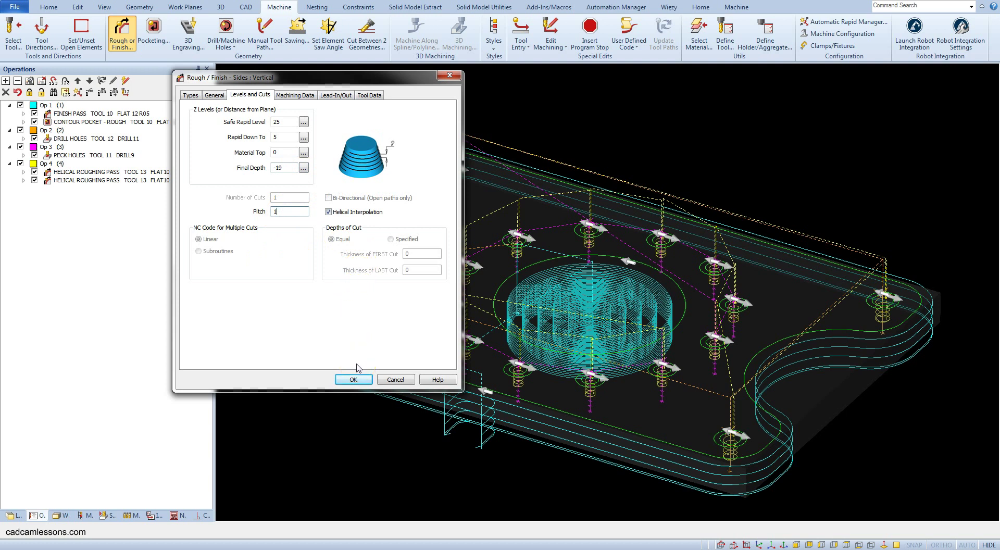
- Set the stock value to 0 on the Machining Data page
left_click(301, 95)
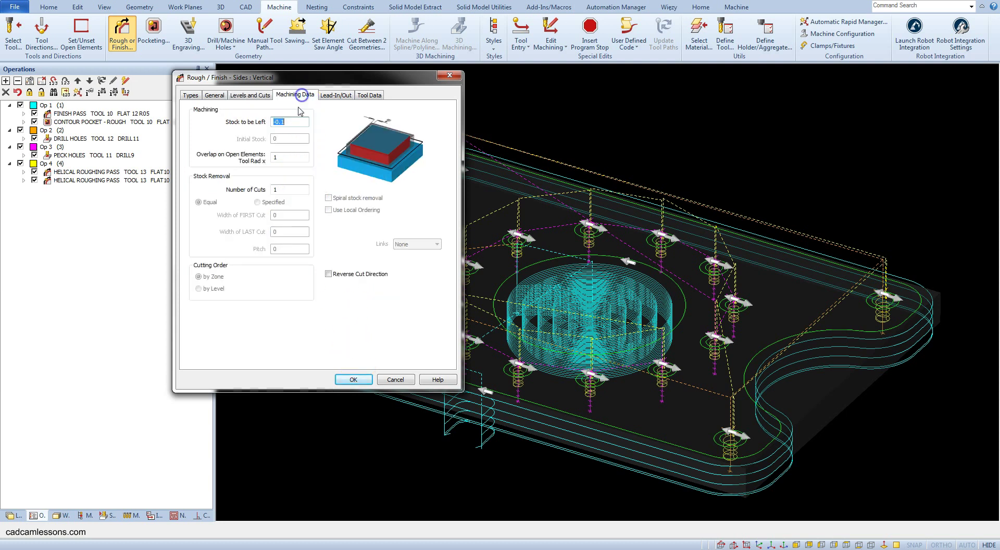
left_click(377, 147)
type("0")
- Set lead-in line length 2 and arc radius 1, copy them to lead-out, and accept
left_click(335, 94)
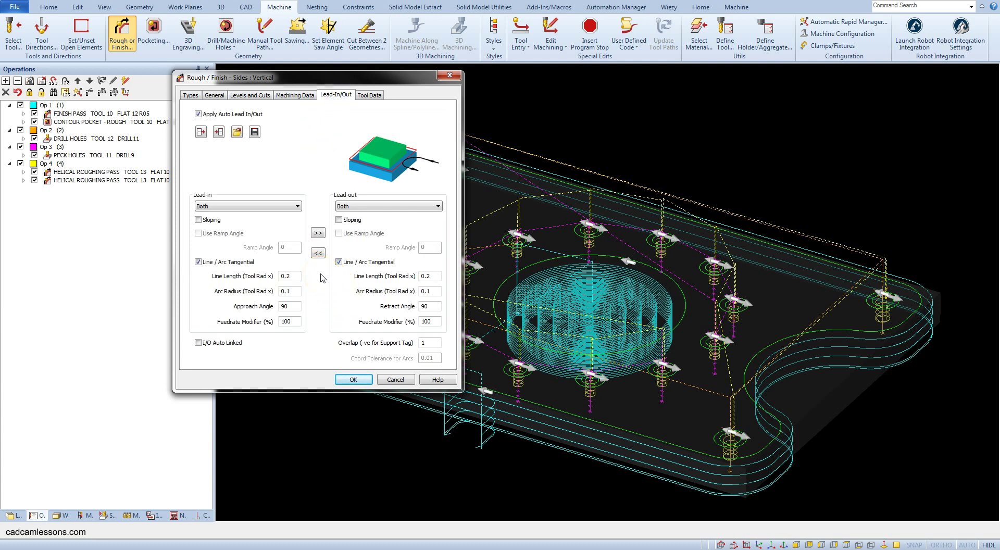
double_click(295, 276)
type("2")
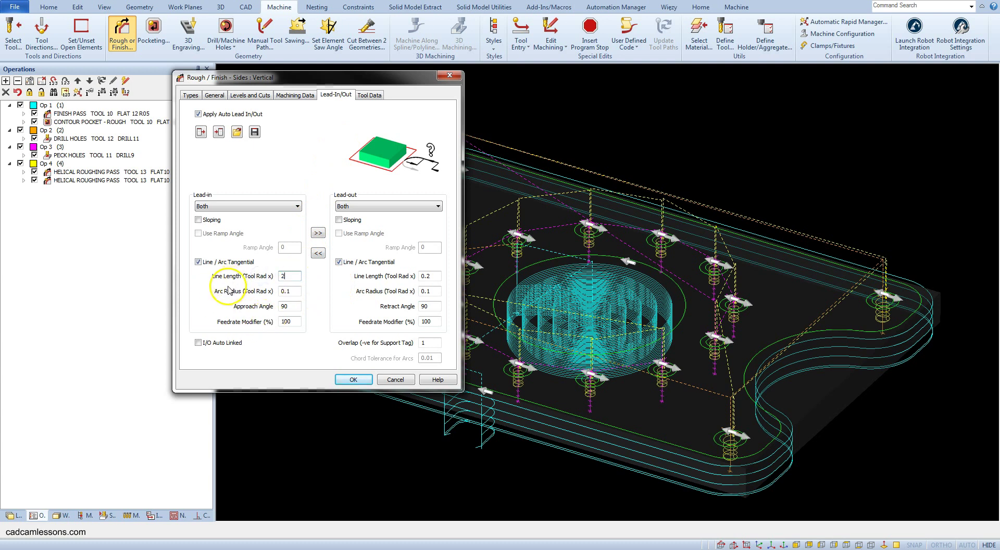
double_click(287, 291)
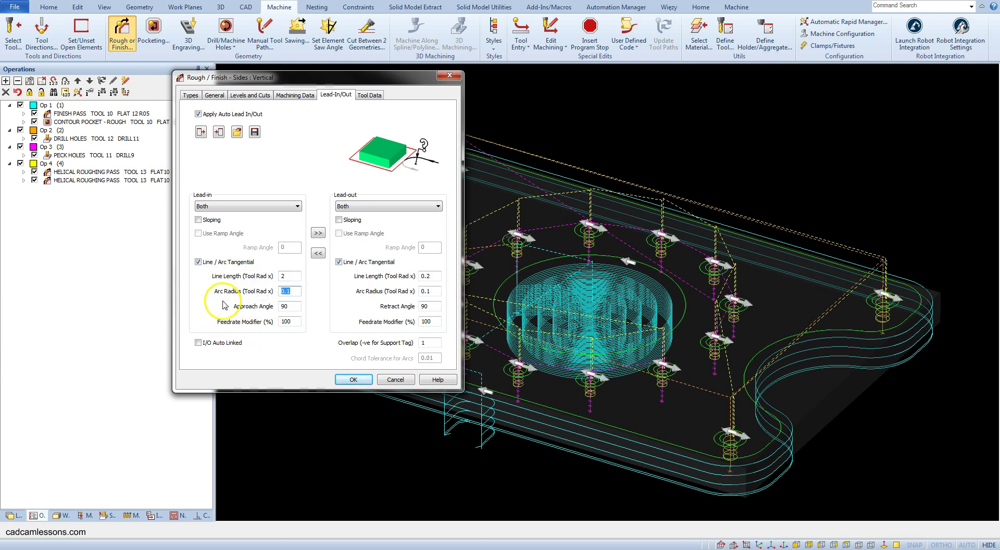
type("1")
left_click(318, 232)
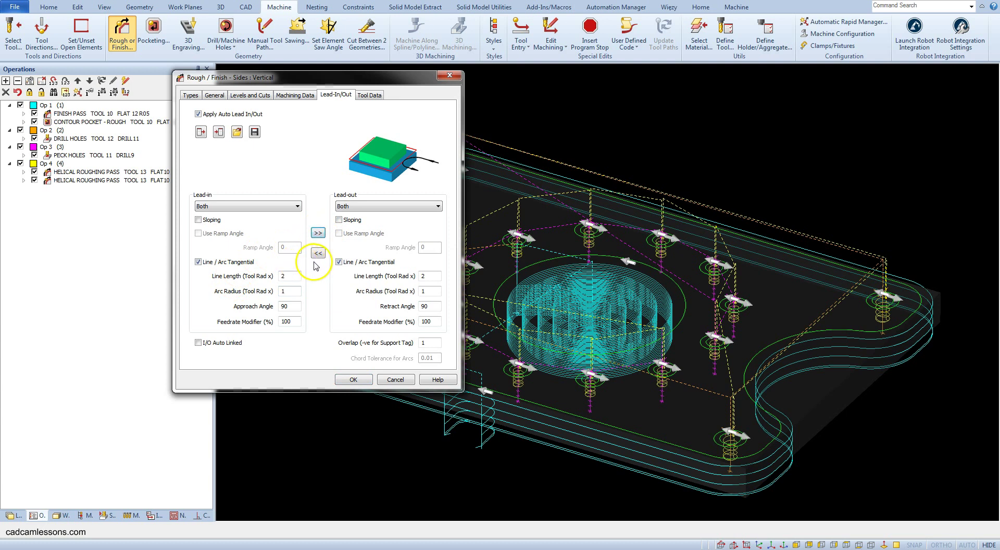
left_click(357, 379)
- Dismiss the speed warning, pick the central circle to create Op 5, and display only Op 5's toolpath
left_click(460, 334)
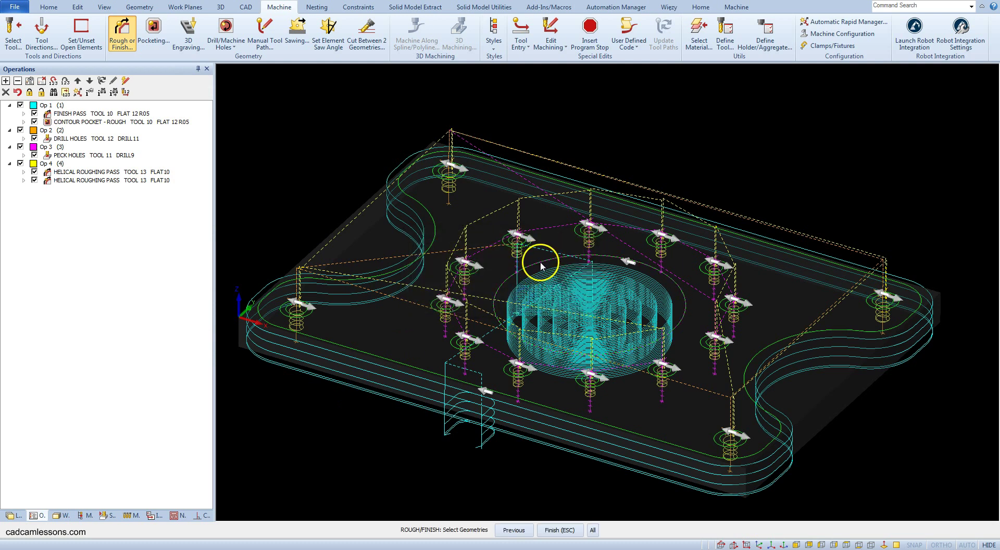
left_click(539, 263)
right_click(542, 269)
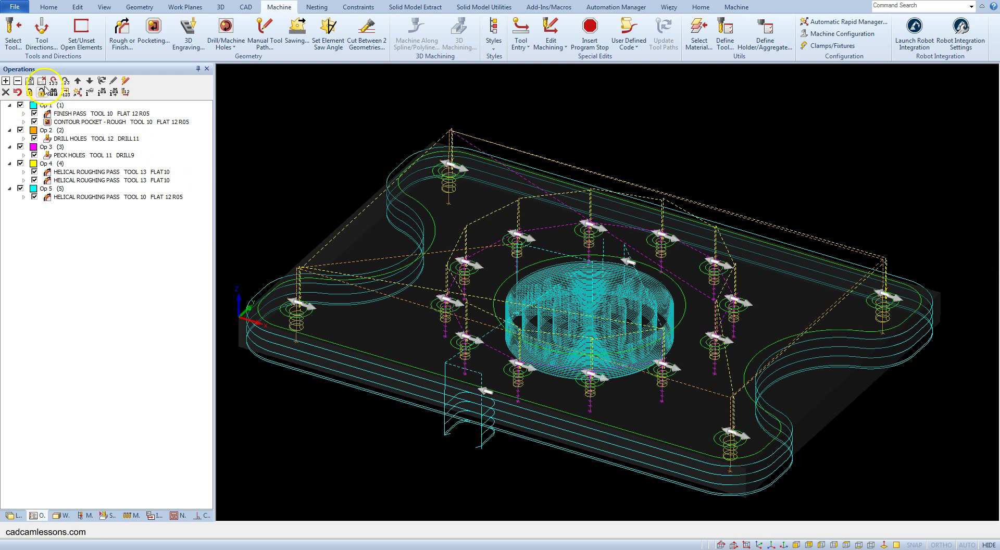
left_click(41, 80)
left_click(20, 188)
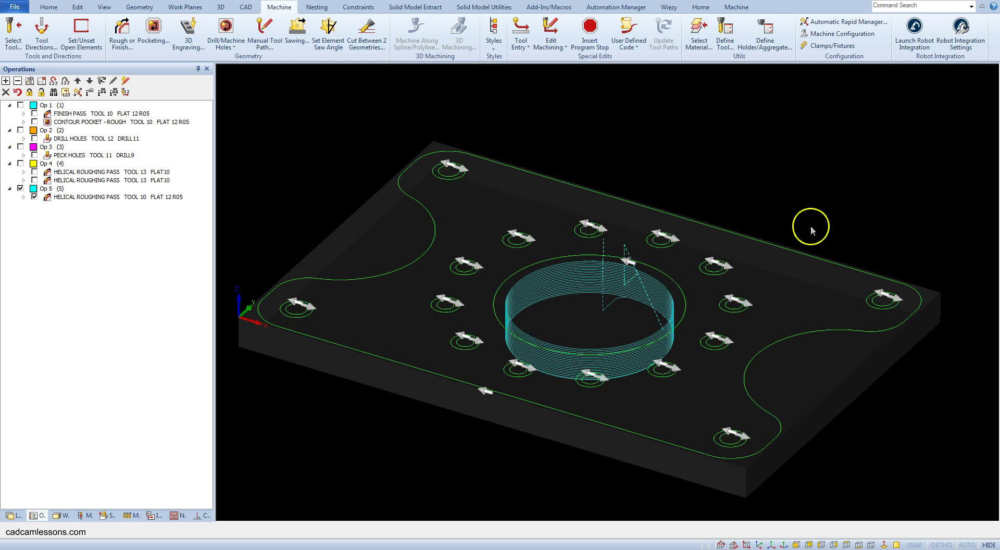
- Turn the toolpaths of all five operations back on with Show All
left_click(30, 81)
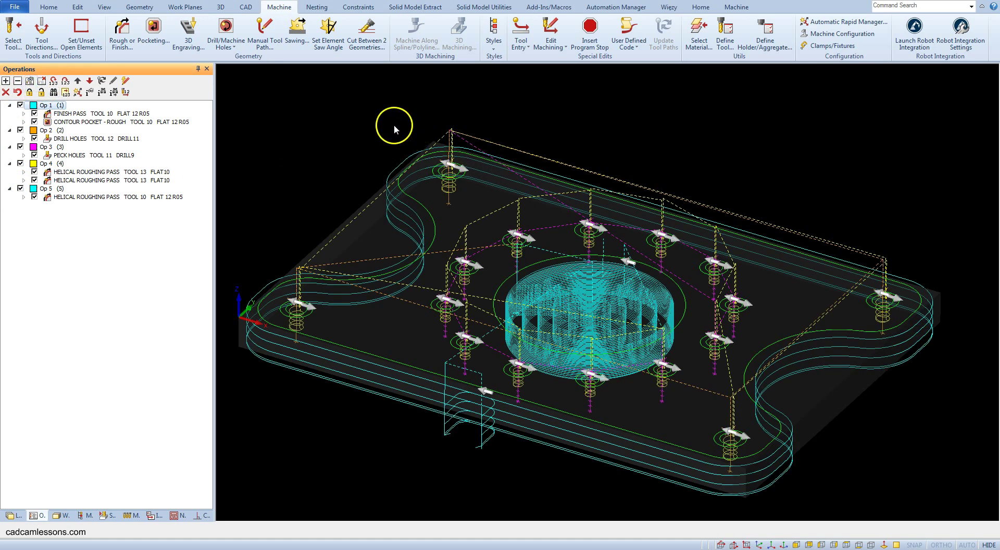